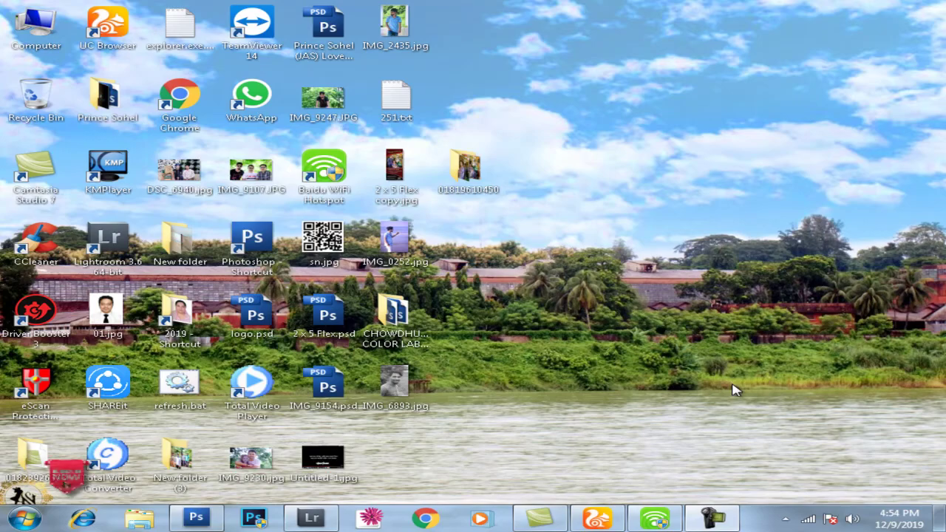
Step: Bring UC Browser forward and run a Google search for 'colorize photo'
{"action": "left_click", "coordinate": [605, 518]}
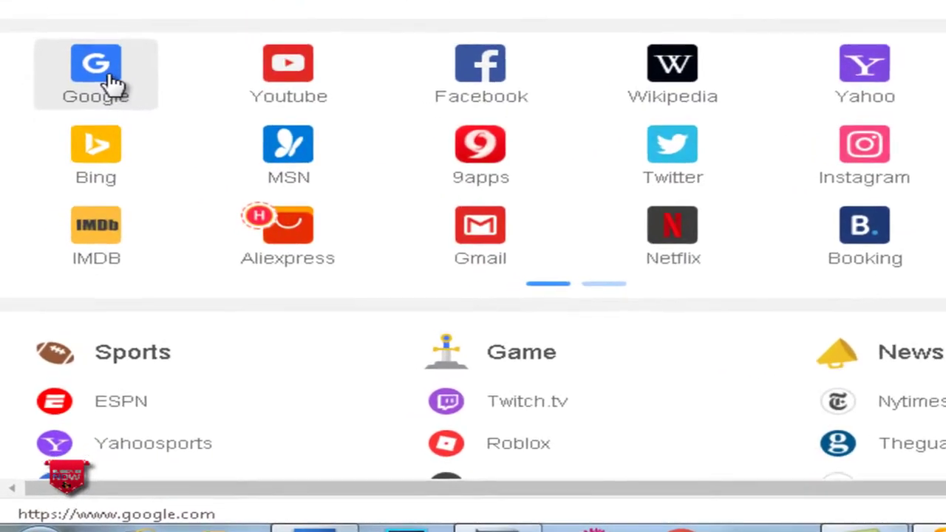
{"action": "left_click", "coordinate": [111, 83]}
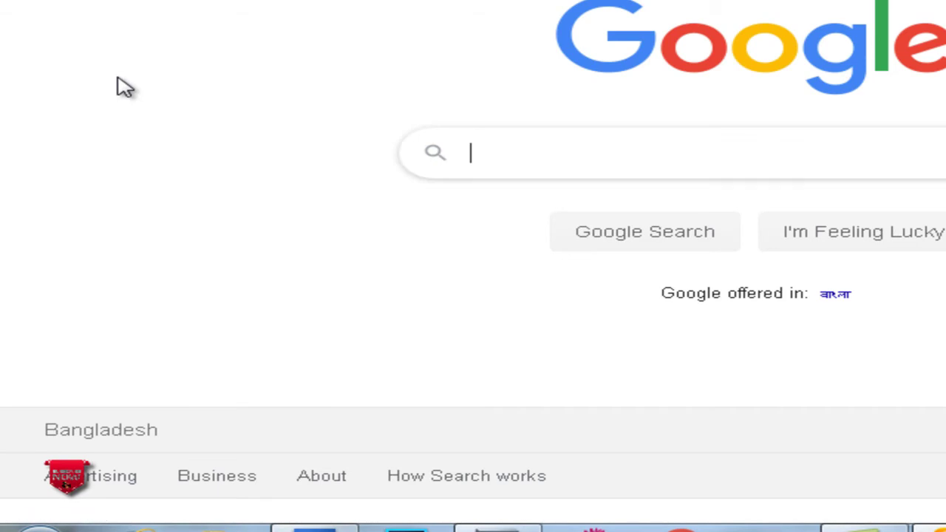
{"action": "type", "text": "c"}
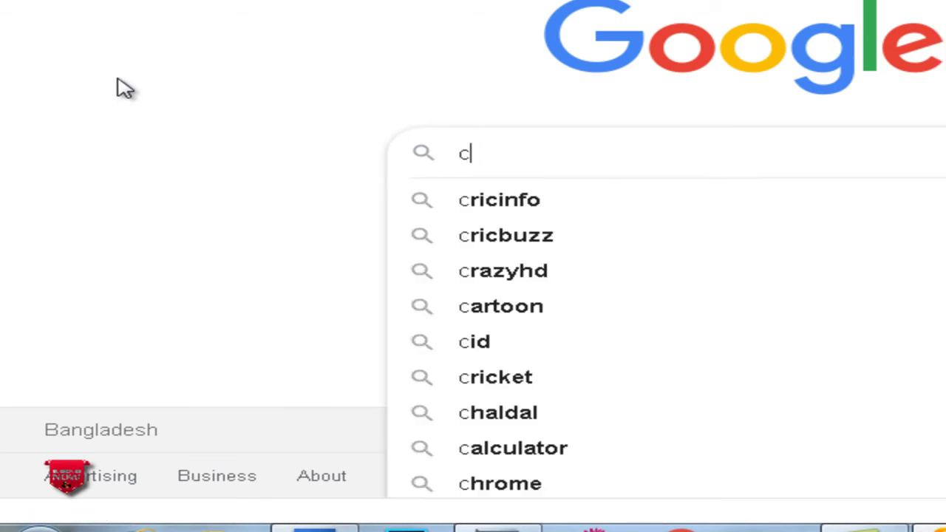
{"action": "type", "text": "olor"}
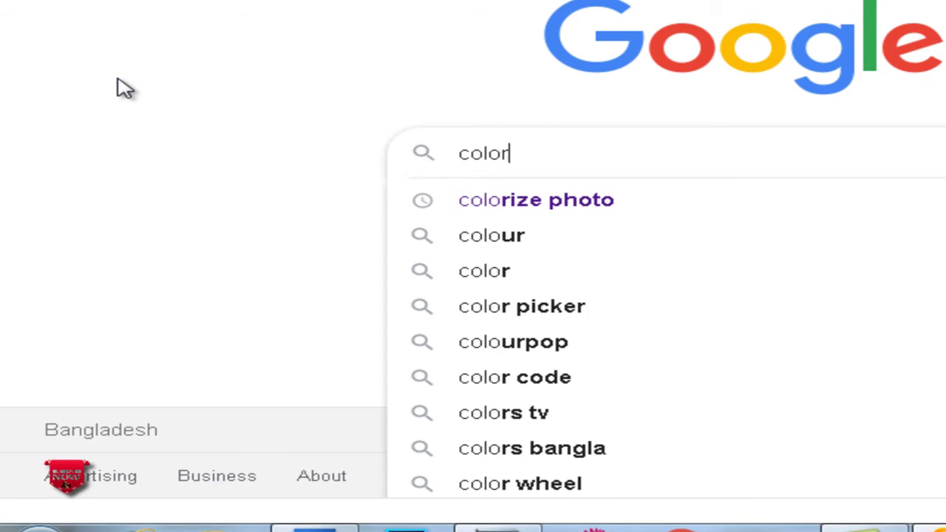
{"action": "type", "text": "i"}
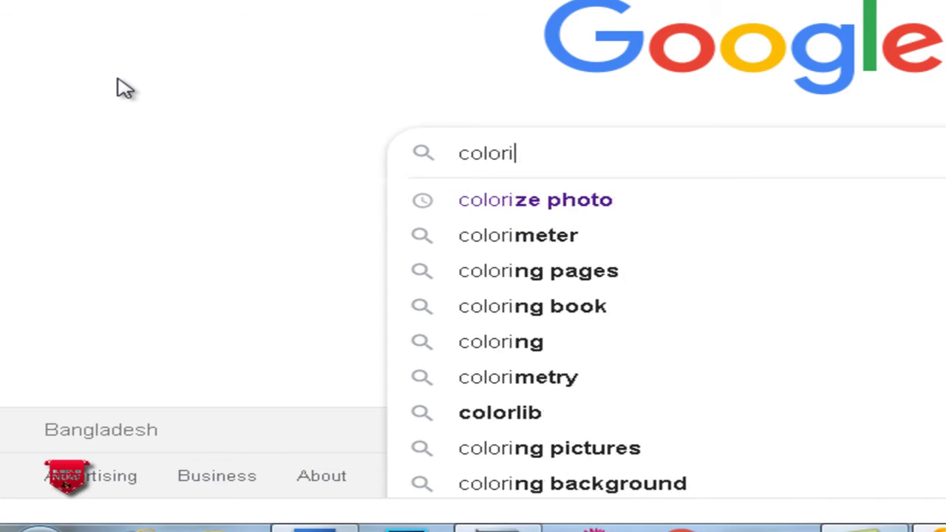
{"action": "type", "text": "z"}
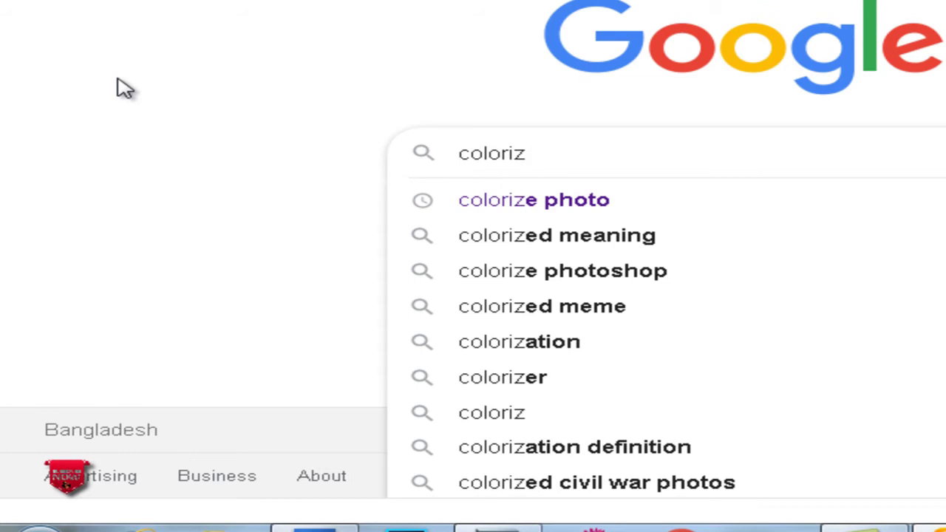
{"action": "type", "text": "e p"}
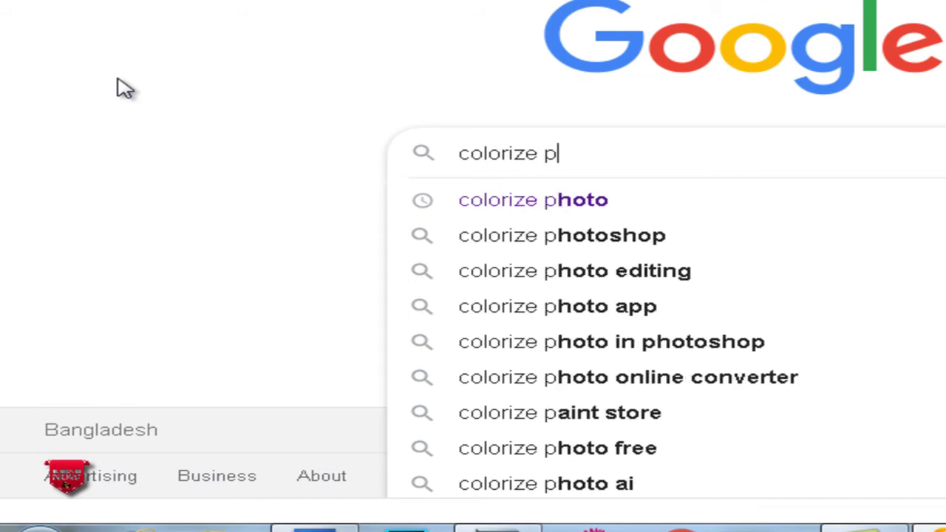
{"action": "type", "text": "hoto"}
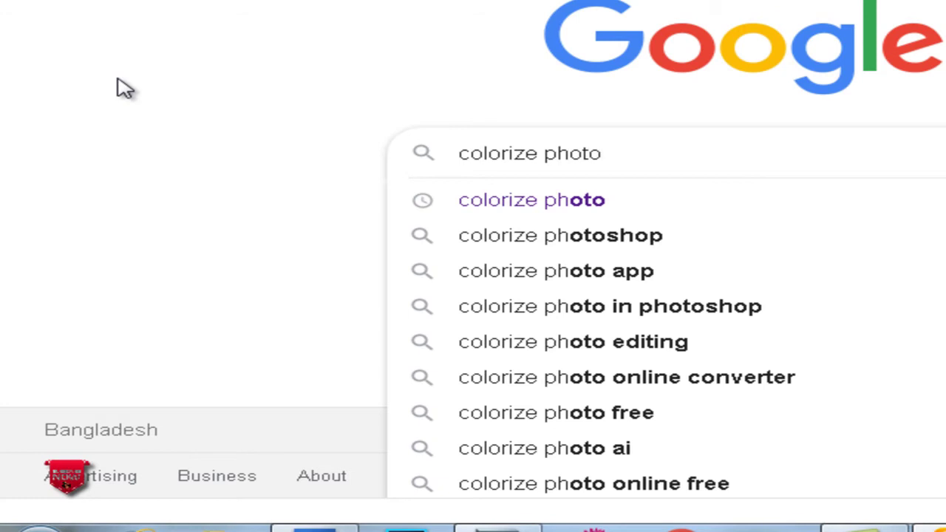
{"action": "left_click", "coordinate": [544, 209]}
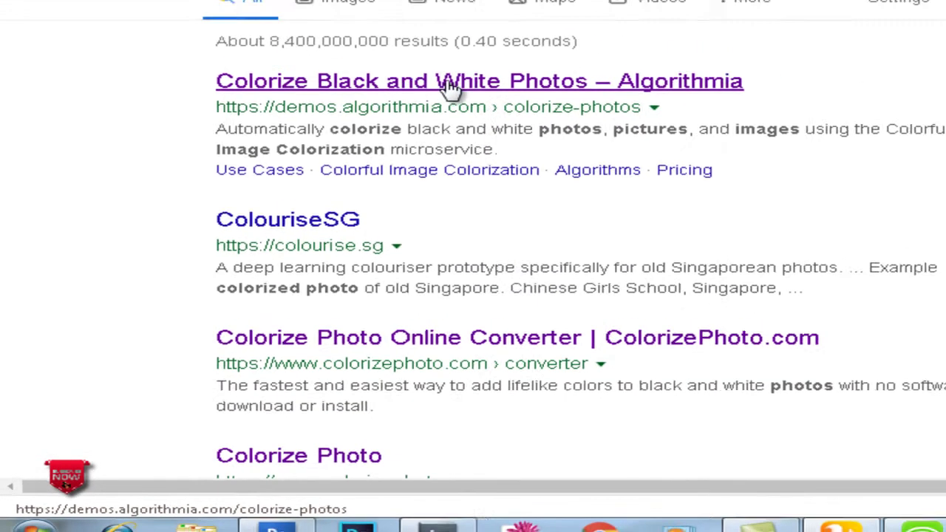
Step: Open the Algorithmia 'Colorize Black and White Photos' result and scroll down through the page
{"action": "left_click", "coordinate": [425, 72]}
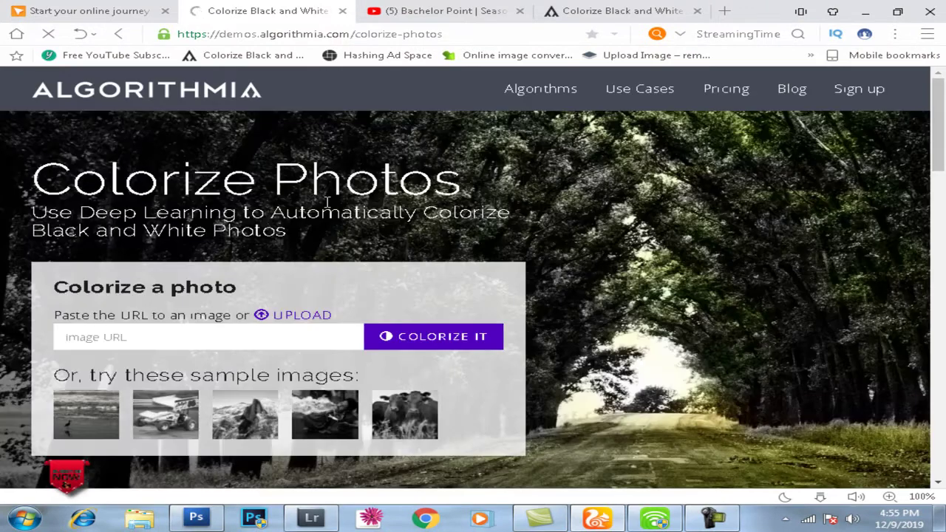
{"action": "scroll", "coordinate": [436, 262], "scroll_direction": "down", "scroll_amount": 3}
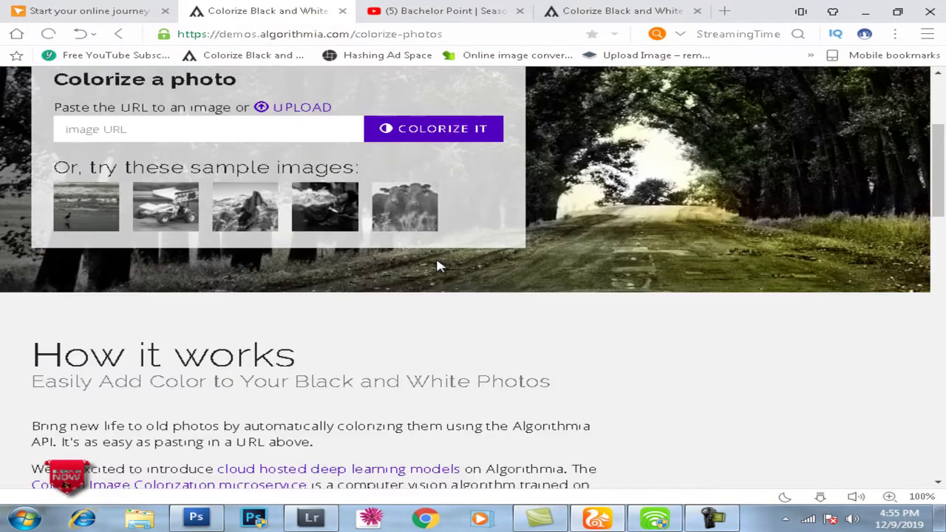
{"action": "scroll", "coordinate": [436, 255], "scroll_direction": "down", "scroll_amount": 1}
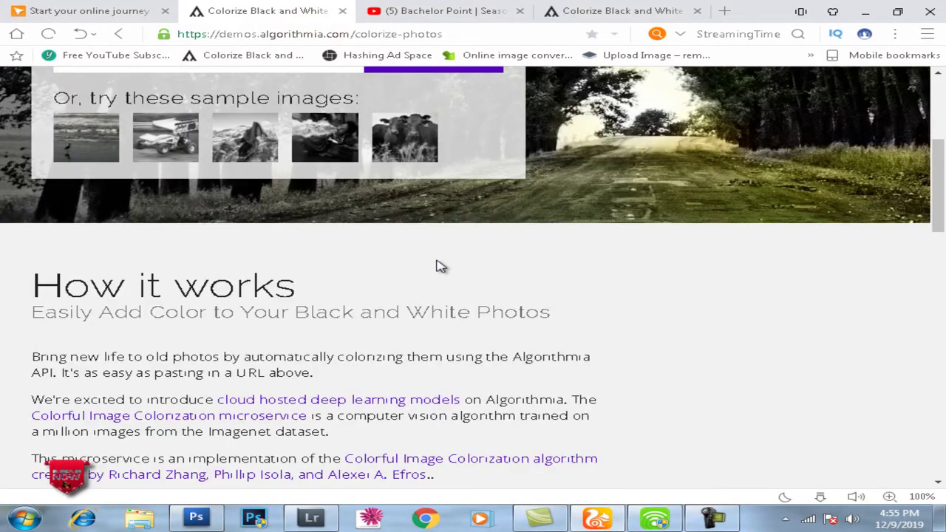
{"action": "scroll", "coordinate": [440, 267], "scroll_direction": "down", "scroll_amount": 1}
{"action": "scroll", "coordinate": [440, 268], "scroll_direction": "down", "scroll_amount": 2}
{"action": "scroll", "coordinate": [440, 268], "scroll_direction": "down", "scroll_amount": 2}
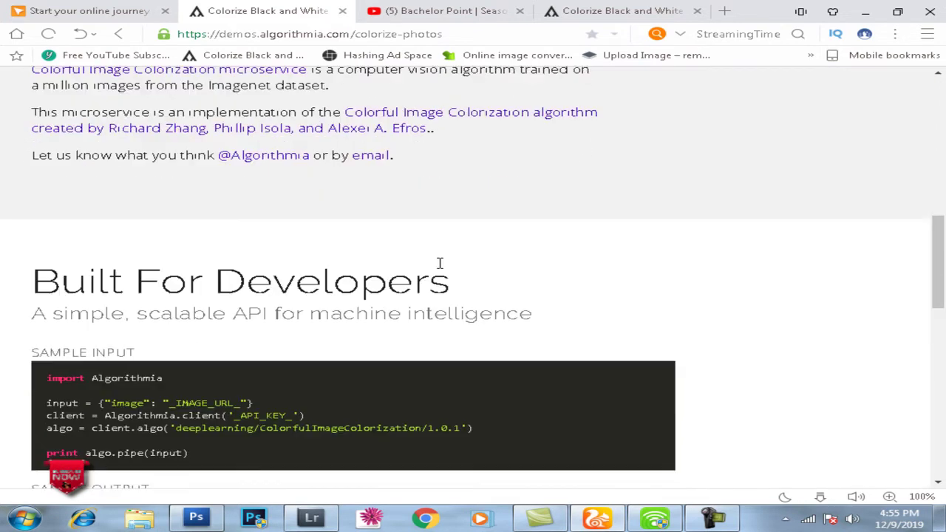
{"action": "scroll", "coordinate": [440, 268], "scroll_direction": "down", "scroll_amount": 2}
{"action": "scroll", "coordinate": [440, 267], "scroll_direction": "down", "scroll_amount": 1}
{"action": "scroll", "coordinate": [440, 267], "scroll_direction": "down", "scroll_amount": 4}
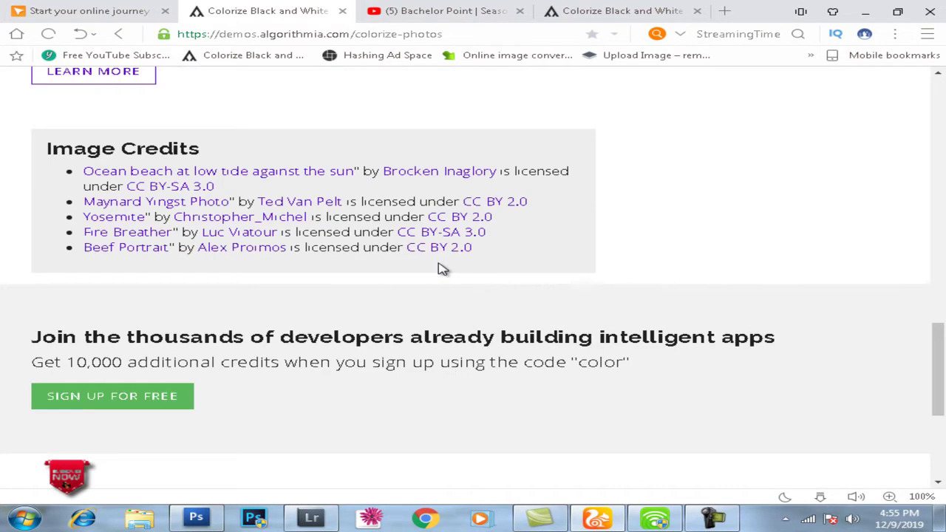
{"action": "scroll", "coordinate": [440, 268], "scroll_direction": "down", "scroll_amount": 3}
{"action": "scroll", "coordinate": [442, 272], "scroll_direction": "down", "scroll_amount": 1}
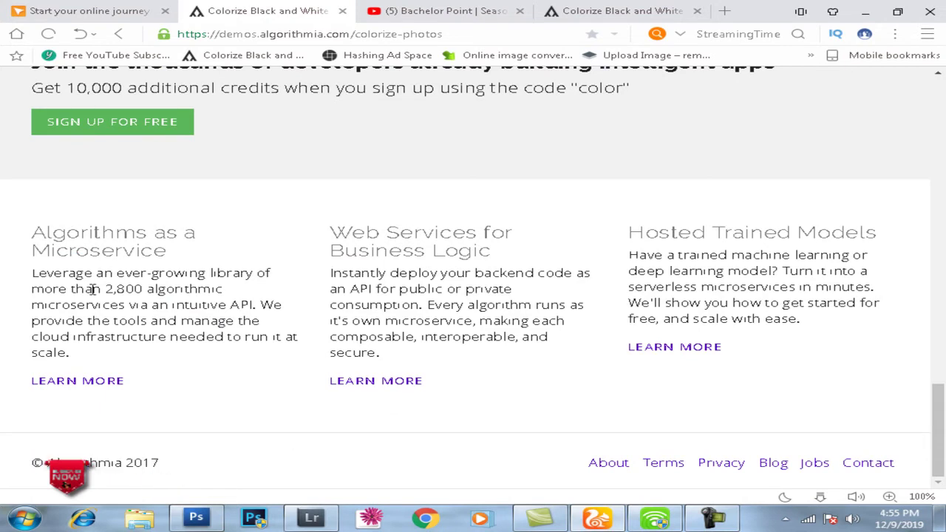
Step: Scroll back up to the Colorize a photo form
{"action": "scroll", "coordinate": [665, 352], "scroll_direction": "up", "scroll_amount": 3}
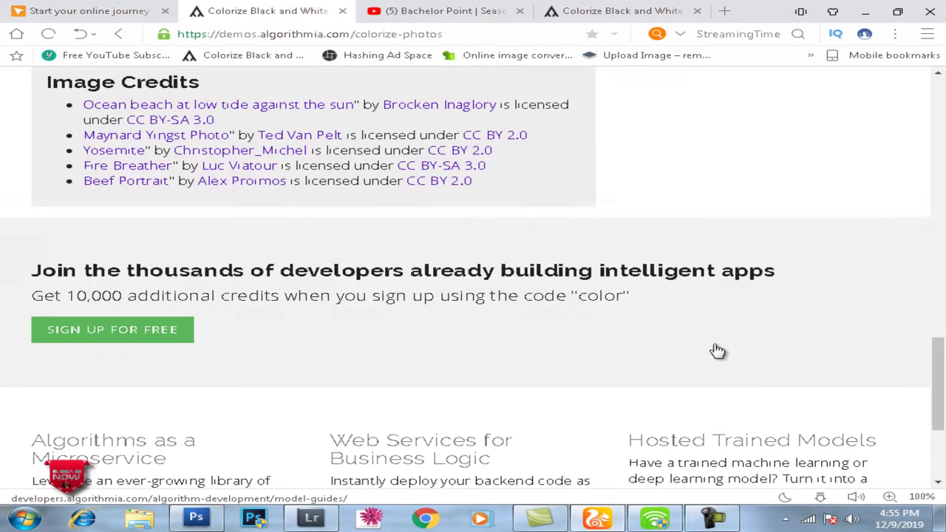
{"action": "scroll", "coordinate": [672, 365], "scroll_direction": "up", "scroll_amount": 3}
{"action": "scroll", "coordinate": [658, 380], "scroll_direction": "up", "scroll_amount": 3}
{"action": "scroll", "coordinate": [654, 389], "scroll_direction": "up", "scroll_amount": 5}
{"action": "scroll", "coordinate": [650, 390], "scroll_direction": "up", "scroll_amount": 3}
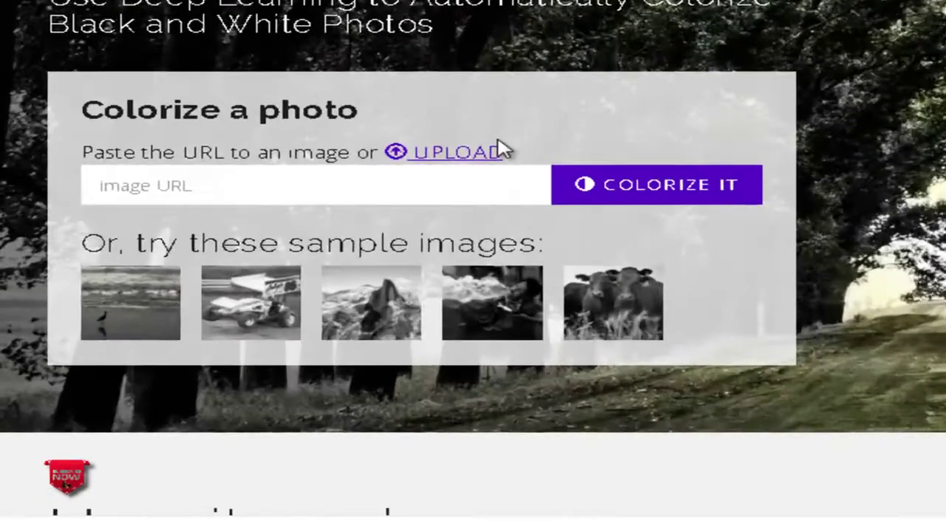
Step: Upload IMG_6893.jpg from the computer to Algorithmia for colorizing
{"action": "left_click", "coordinate": [296, 250]}
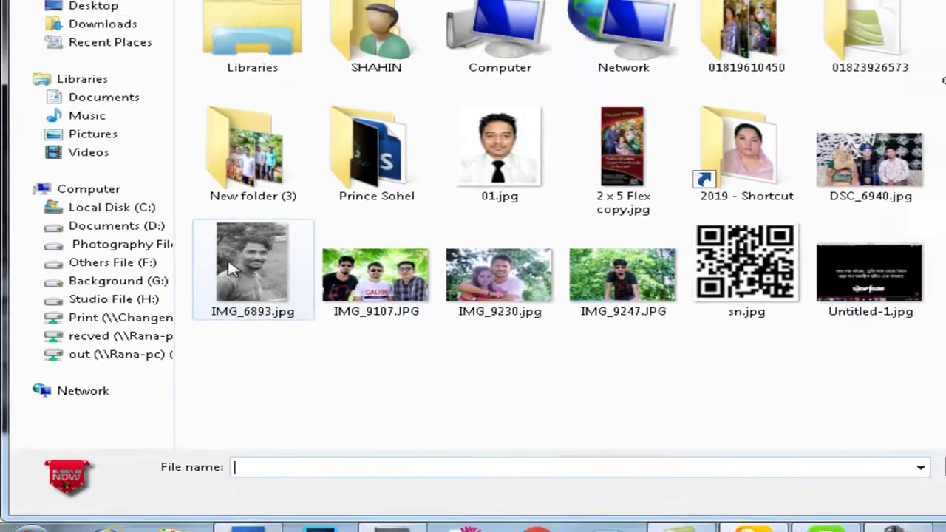
{"action": "left_click", "coordinate": [231, 267]}
{"action": "left_click", "coordinate": [781, 482]}
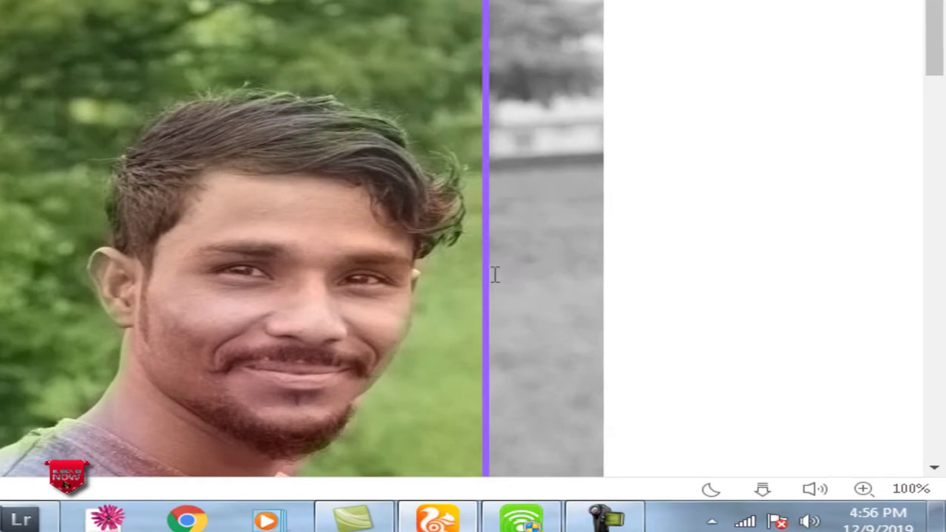
Step: Drag the comparison slider right to reveal the whole face in colour
{"action": "left_click_drag", "start_coordinate": [492, 275], "coordinate": [630, 259]}
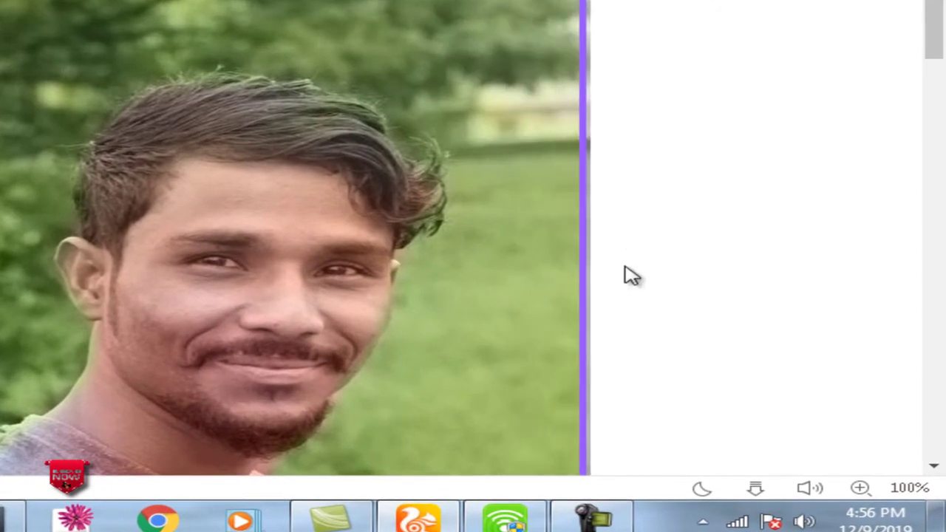
{"action": "scroll", "coordinate": [630, 275], "scroll_direction": "down", "scroll_amount": 3}
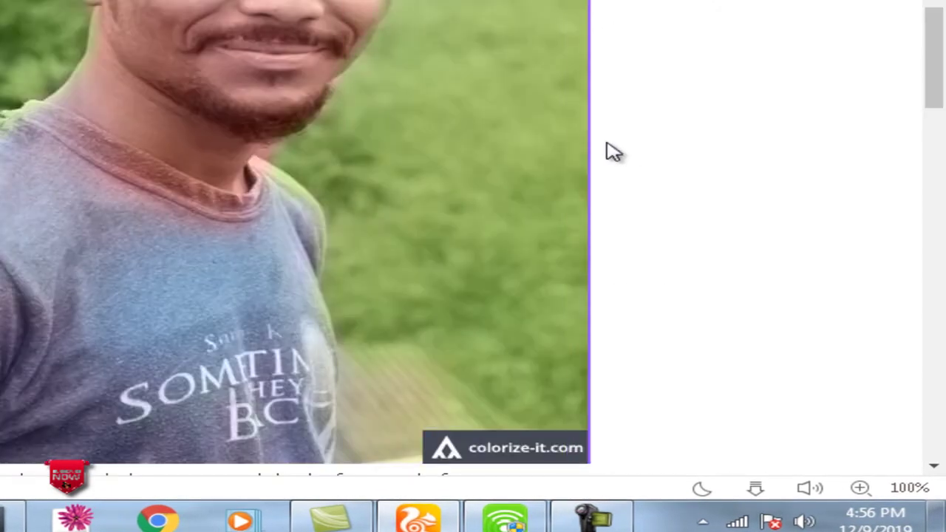
{"action": "scroll", "coordinate": [773, 192], "scroll_direction": "down", "scroll_amount": 2}
{"action": "scroll", "coordinate": [782, 194], "scroll_direction": "down", "scroll_amount": 2}
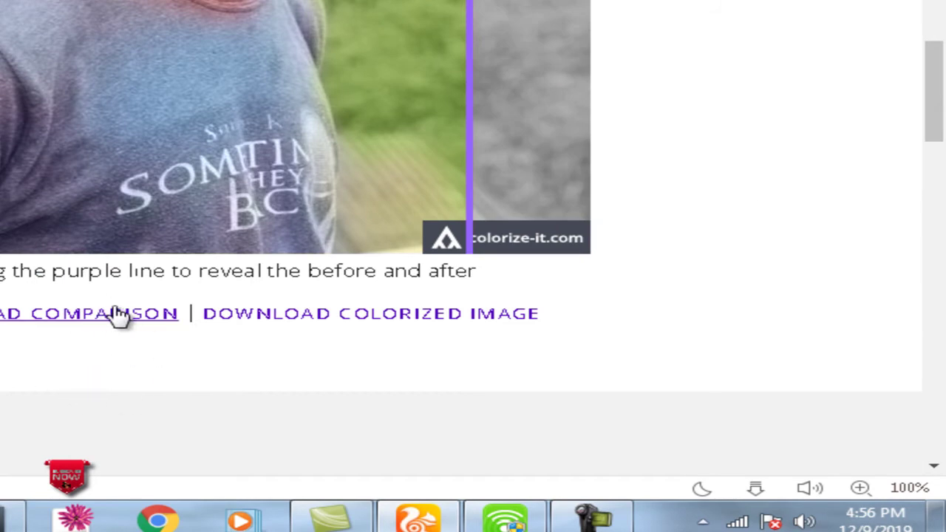
Step: Download the comparison as colorize-compare (1).png and open the downloads page
{"action": "left_click", "coordinate": [90, 316]}
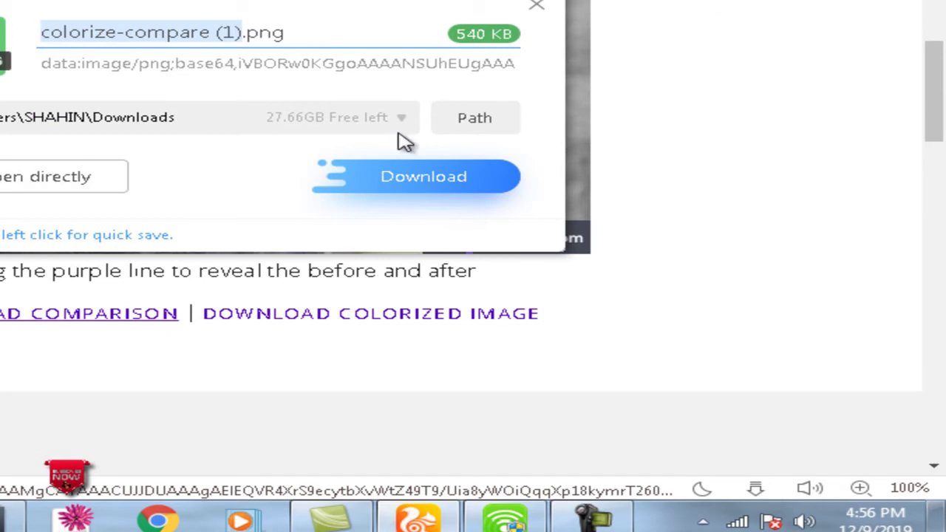
{"action": "left_click", "coordinate": [407, 186]}
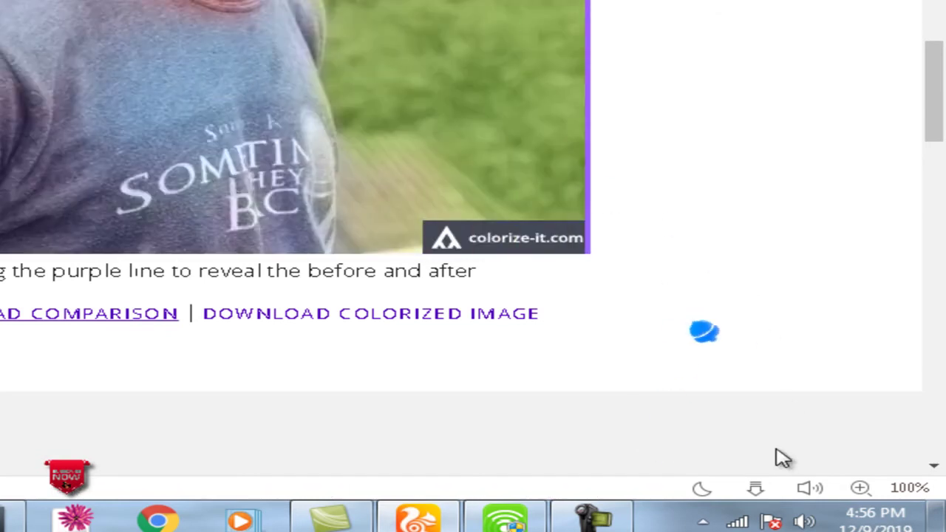
{"action": "left_click", "coordinate": [755, 489]}
{"action": "left_click", "coordinate": [766, 494]}
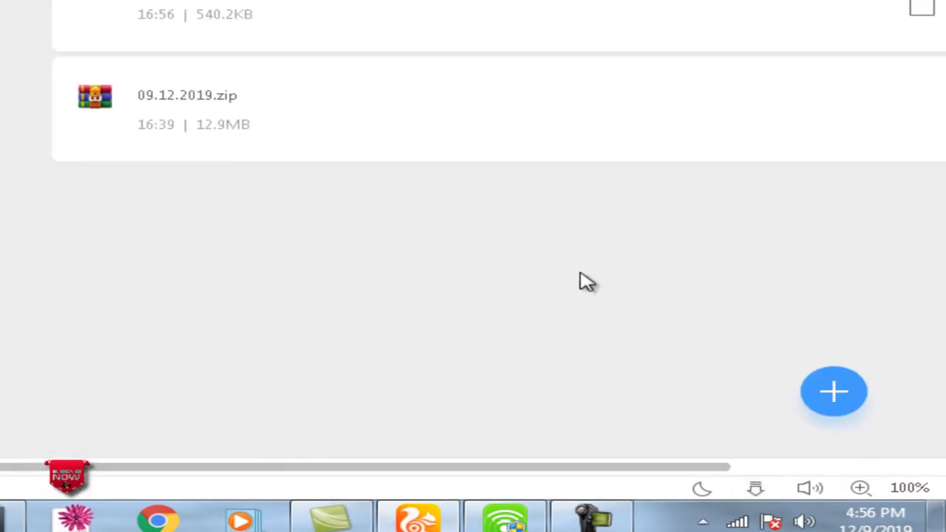
Step: Preview both colorize-compare images in Photo Viewer, then open colorize-compare.png with Photoshop CS3
{"action": "left_click", "coordinate": [903, 9]}
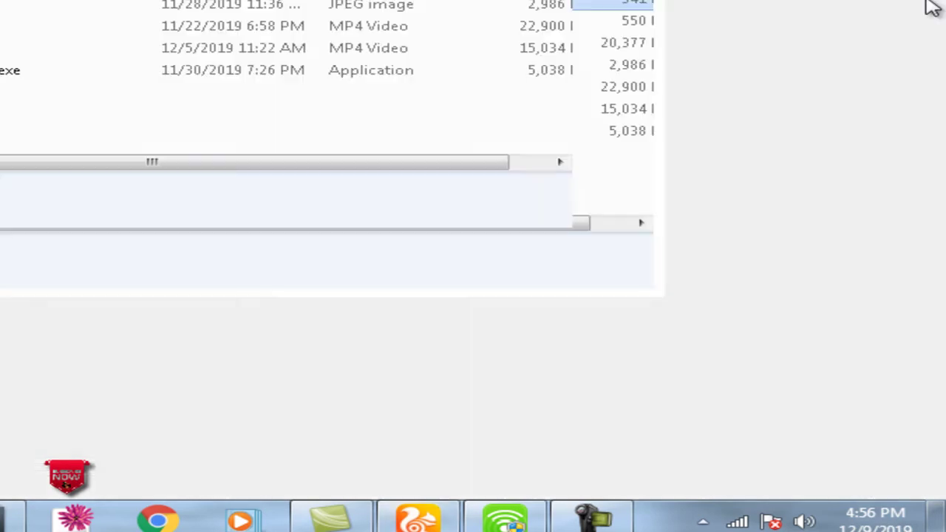
{"action": "double_click", "coordinate": [253, 97]}
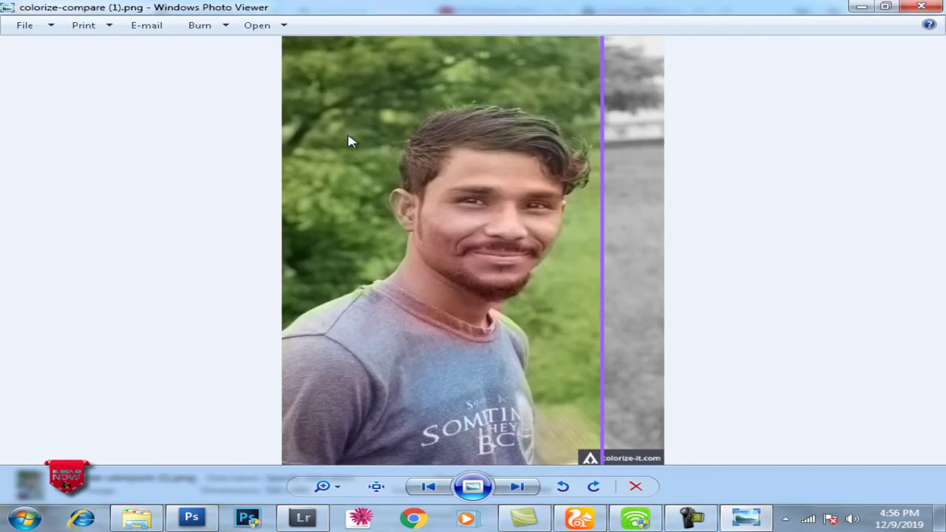
{"action": "left_click", "coordinate": [921, 7]}
{"action": "double_click", "coordinate": [337, 148]}
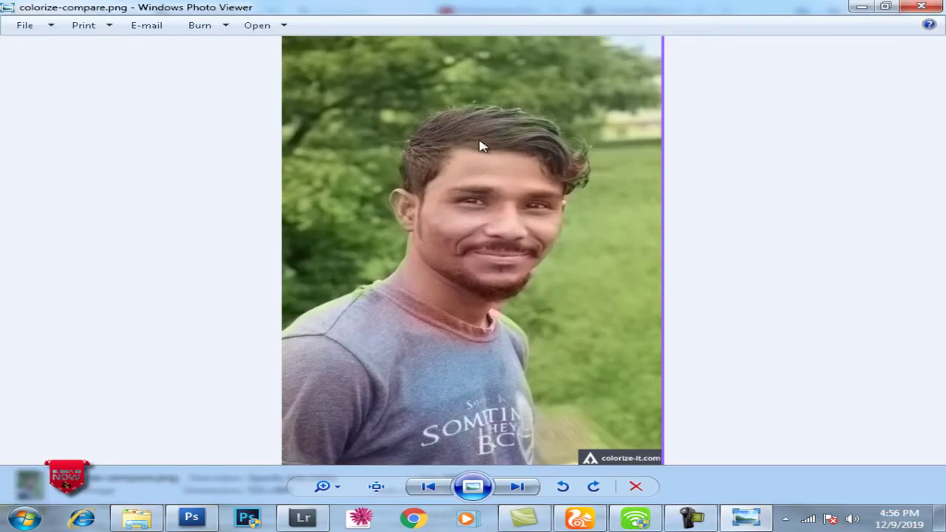
{"action": "right_click", "coordinate": [480, 142]}
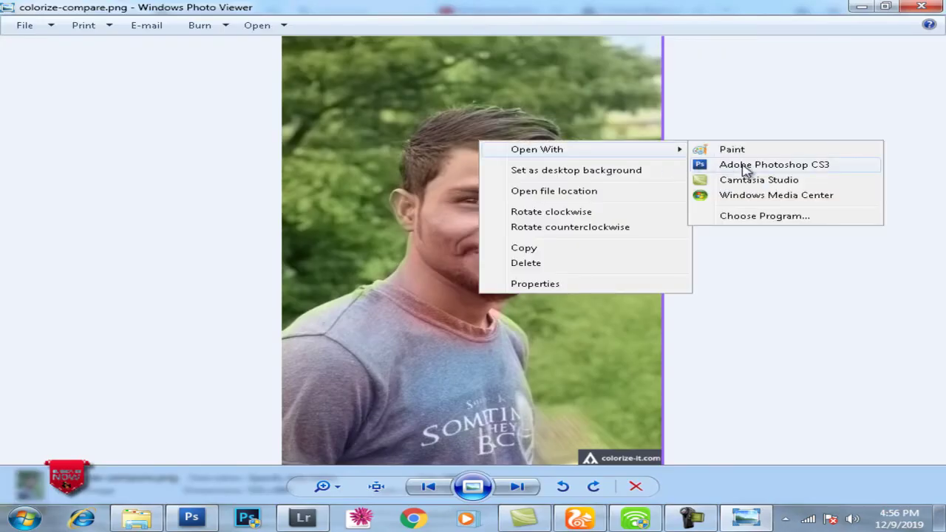
{"action": "left_click", "coordinate": [774, 164]}
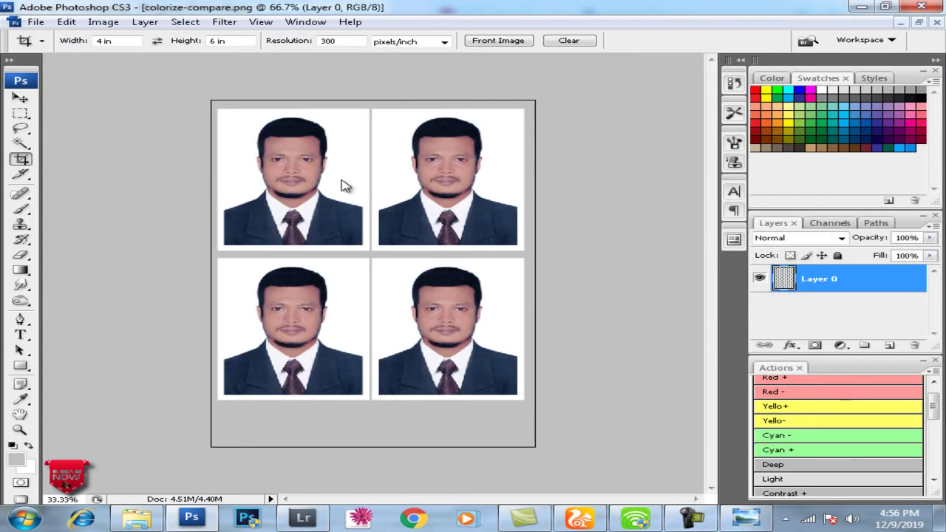
Step: Crop the photo to exclude the watermark strip along the bottom
{"action": "mouse_move", "coordinate": [185, 77]}
{"action": "left_mouse_down"}
{"action": "mouse_move", "coordinate": [511, 363]}
{"action": "mouse_move", "coordinate": [563, 438]}
{"action": "mouse_move", "coordinate": [545, 433]}
{"action": "left_mouse_up"}
{"action": "left_click_drag", "start_coordinate": [465, 355], "coordinate": [464, 360]}
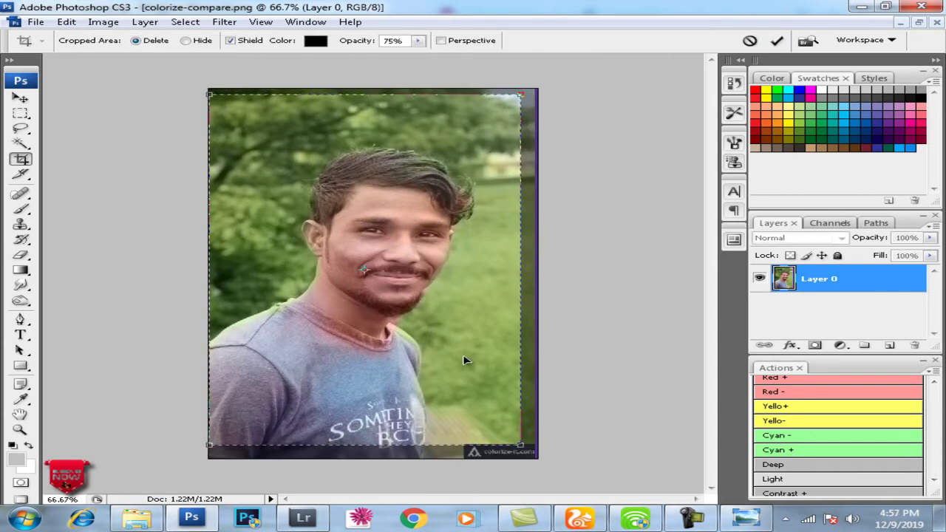
{"action": "key", "text": "Return"}
Step: Zoom in on the shirt collar of the cropped photo
{"action": "key", "text": "ctrl+minus"}
{"action": "key", "text": "ctrl+minus"}
{"action": "key", "text": "ctrl+minus"}
{"action": "key", "text": "ctrl+plus"}
{"action": "key", "text": "ctrl+plus"}
{"action": "key", "text": "f"}
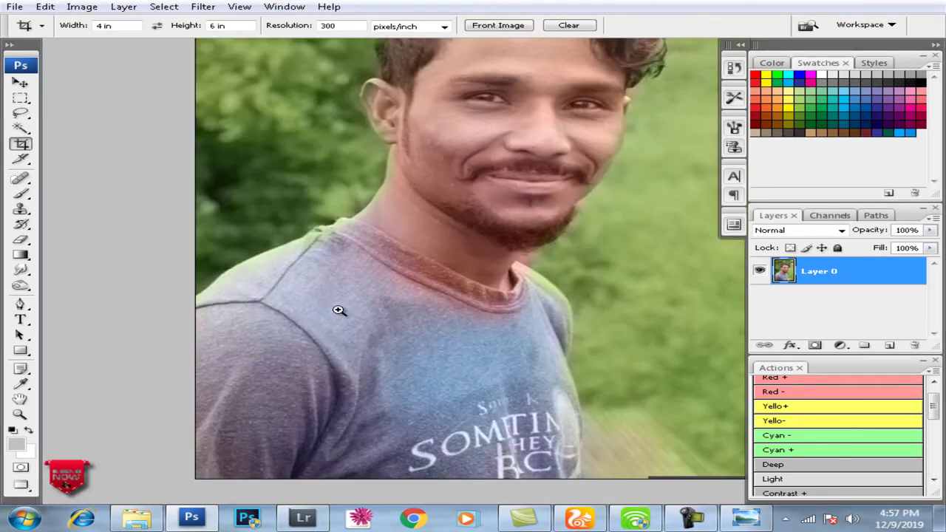
{"action": "left_click", "coordinate": [338, 309]}
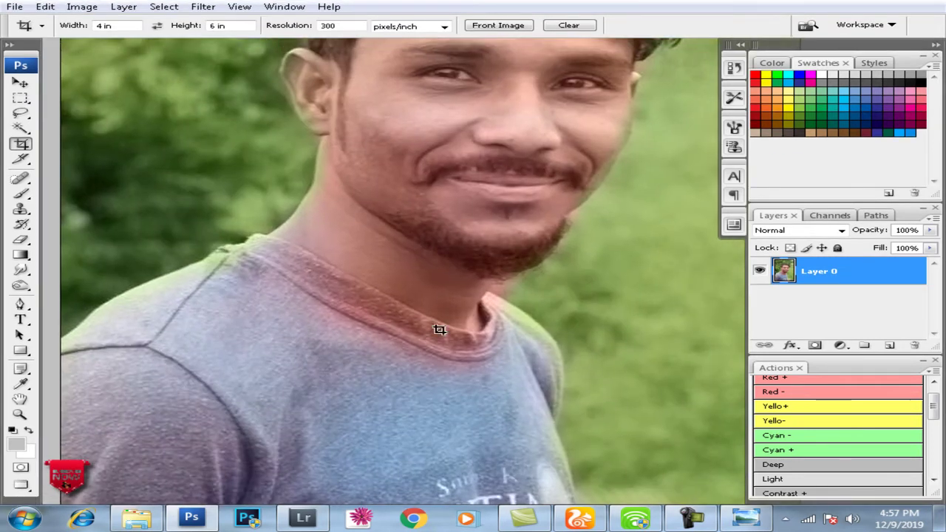
{"action": "key", "text": "p"}
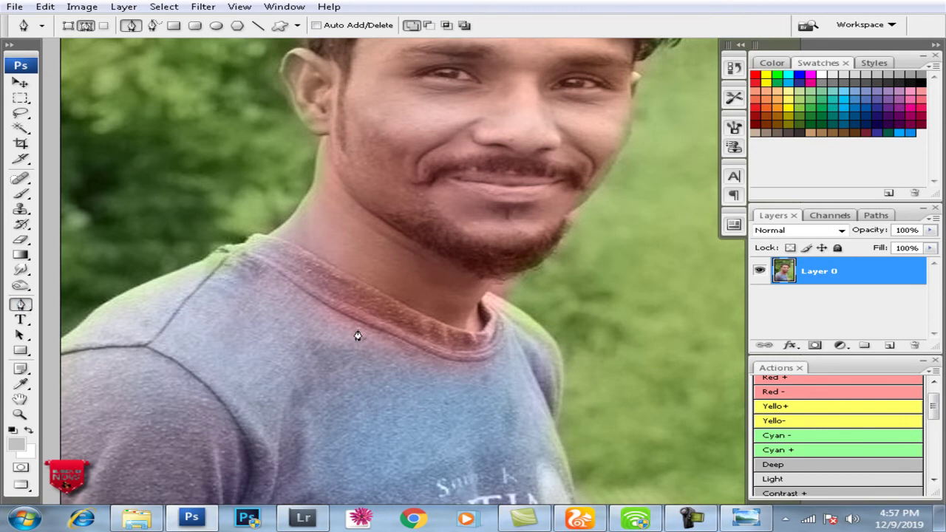
Step: After a discarded magic-wand trial, trace a pen path along the shirt collar
{"action": "key", "text": "w"}
{"action": "left_click", "coordinate": [281, 266]}
{"action": "key", "text": "ctrl+d"}
{"action": "key", "text": "p"}
{"action": "left_click_drag", "start_coordinate": [250, 261], "coordinate": [464, 373]}
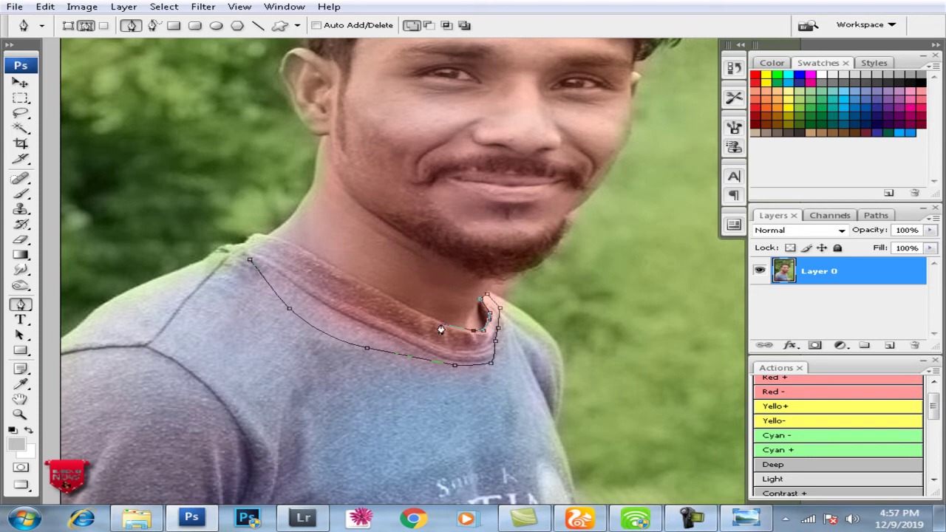
{"action": "left_click_drag", "start_coordinate": [378, 301], "coordinate": [373, 295]}
Step: Extend the collar path up the neckline and load it as a feathered selection
{"action": "left_click_drag", "start_coordinate": [332, 271], "coordinate": [275, 242]}
{"action": "key", "text": "ctrl+Return"}
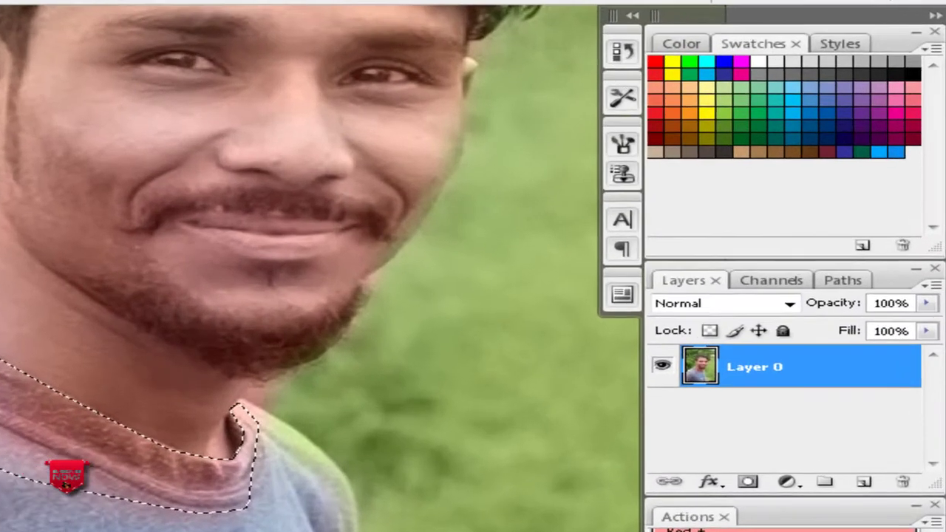
{"action": "key", "text": "ctrl+alt+d"}
{"action": "key", "text": "Return"}
Step: Shift the collar toward cyan with Color Balance (Cyan −44, Blue +7)
{"action": "key", "text": "ctrl+b"}
{"action": "mouse_move", "coordinate": [417, 235]}
{"action": "left_mouse_down"}
{"action": "mouse_move", "coordinate": [347, 235]}
{"action": "mouse_move", "coordinate": [355, 232]}
{"action": "left_mouse_up"}
{"action": "mouse_move", "coordinate": [415, 290]}
{"action": "left_mouse_down"}
{"action": "mouse_move", "coordinate": [387, 296]}
{"action": "mouse_move", "coordinate": [451, 300]}
{"action": "mouse_move", "coordinate": [430, 290]}
{"action": "left_mouse_up"}
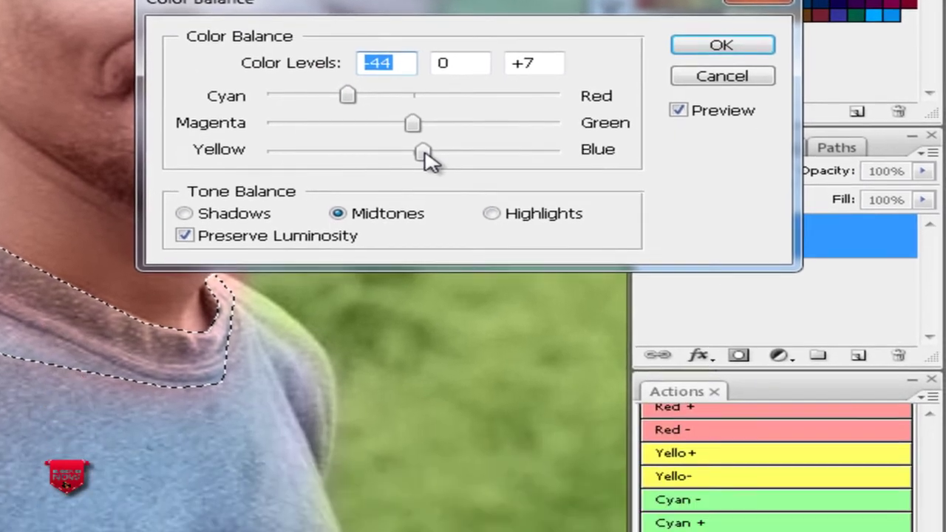
{"action": "key", "text": "Return"}
Step: Darken the collar by pulling the Curves line down
{"action": "left_click_drag", "start_coordinate": [38, 268], "coordinate": [142, 268]}
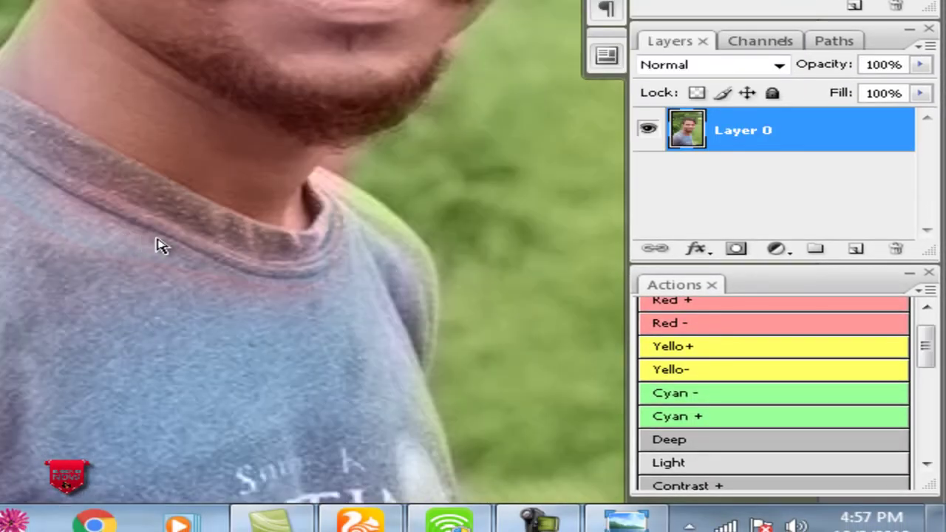
{"action": "key", "text": "ctrl+m"}
{"action": "mouse_move", "coordinate": [639, 292]}
{"action": "left_mouse_down"}
{"action": "mouse_move", "coordinate": [641, 319]}
{"action": "mouse_move", "coordinate": [655, 327]}
{"action": "mouse_move", "coordinate": [644, 311]}
{"action": "left_mouse_up"}
Step: Apply the Curves darkening, deselect, and zoom out to show the whole head
{"action": "key", "text": "Return"}
{"action": "key", "text": "ctrl+d"}
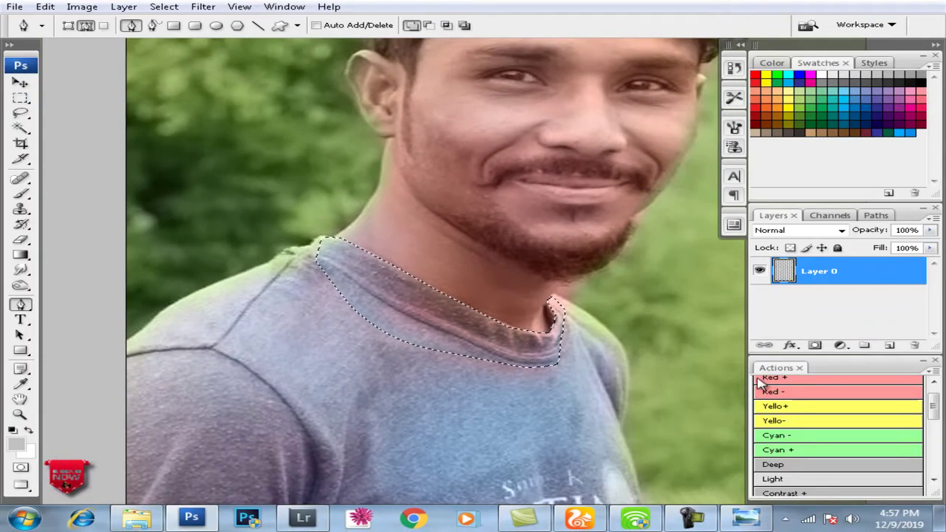
{"action": "key", "text": "ctrl+minus"}
{"action": "key", "text": "ctrl+minus"}
{"action": "key", "text": "ctrl+shift+d"}
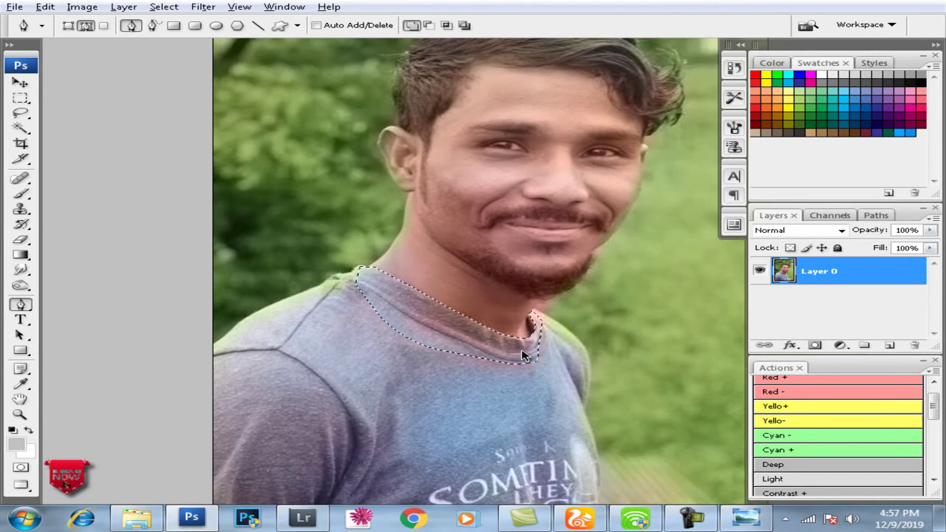
Step: Reload the collar path as a selection with 0 feather
{"action": "left_click", "coordinate": [523, 357], "text": "ctrl"}
{"action": "key", "text": "ctrl+Return"}
{"action": "key", "text": "alt+ctrl+d"}
{"action": "type", "text": "0"}
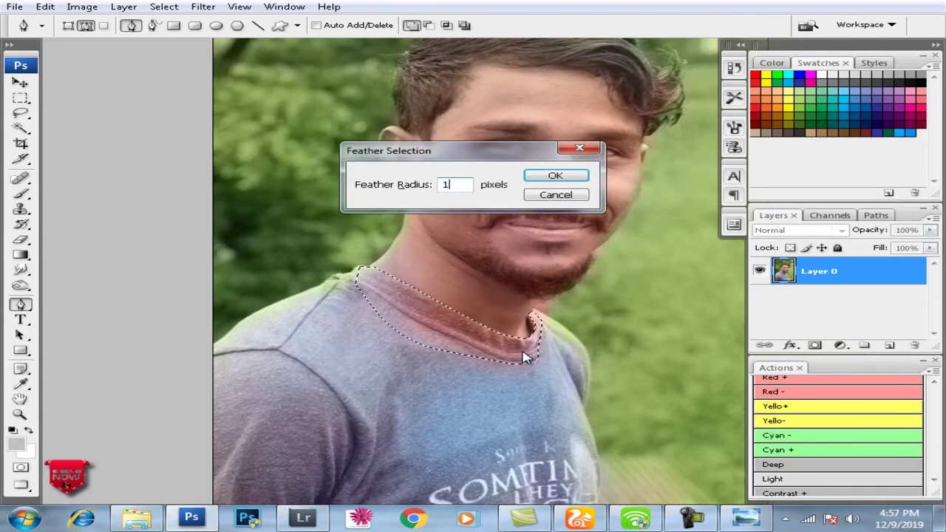
{"action": "key", "text": "Return"}
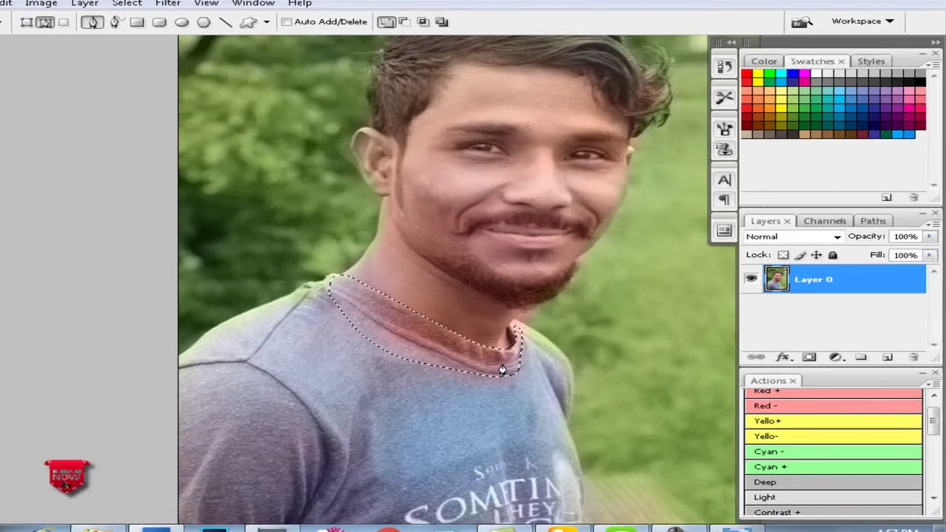
Step: Apply a second Color Balance (−26, +3, +8) to the collar, then deselect
{"action": "key", "text": "ctrl+b"}
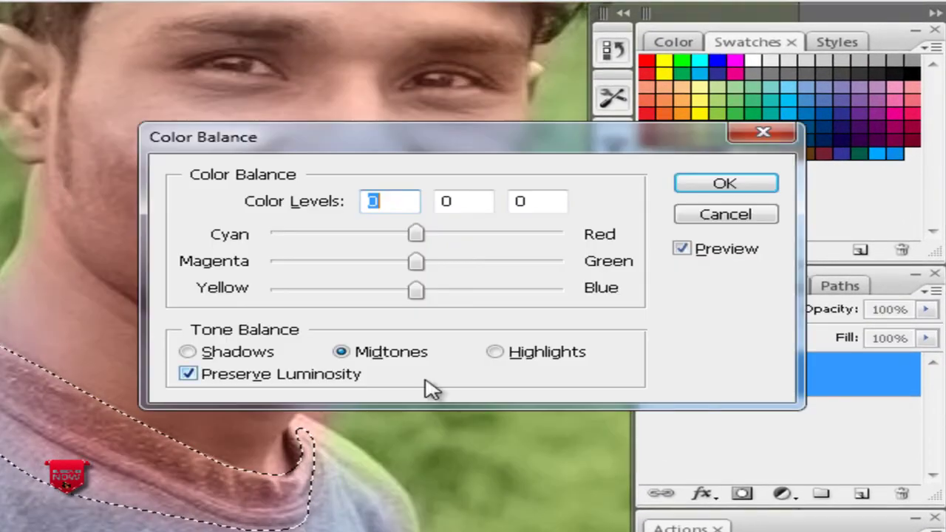
{"action": "left_click_drag", "start_coordinate": [403, 233], "coordinate": [382, 235]}
{"action": "mouse_move", "coordinate": [411, 292]}
{"action": "left_mouse_down"}
{"action": "mouse_move", "coordinate": [369, 291]}
{"action": "mouse_move", "coordinate": [434, 304]}
{"action": "left_mouse_up"}
{"action": "left_click_drag", "start_coordinate": [415, 262], "coordinate": [425, 270]}
{"action": "left_click_drag", "start_coordinate": [390, 235], "coordinate": [371, 239]}
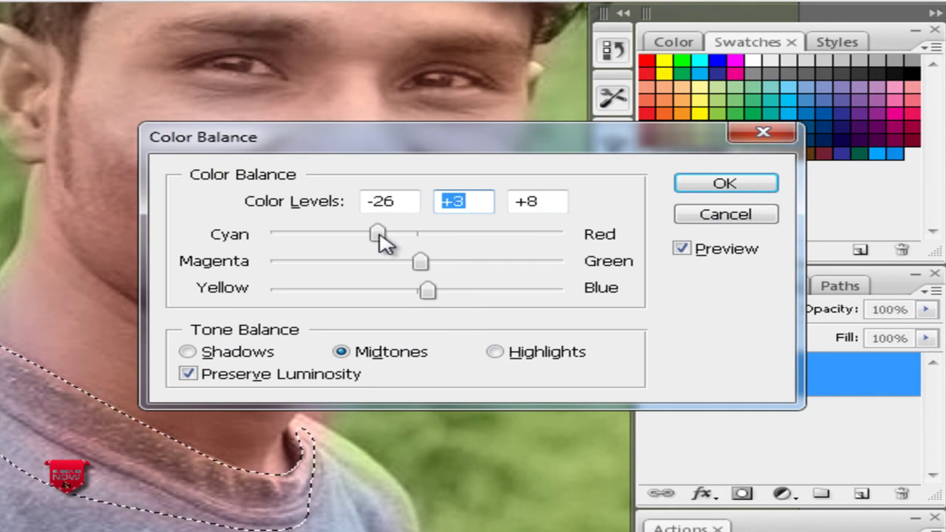
{"action": "key", "text": "Return"}
{"action": "key", "text": "ctrl+d"}
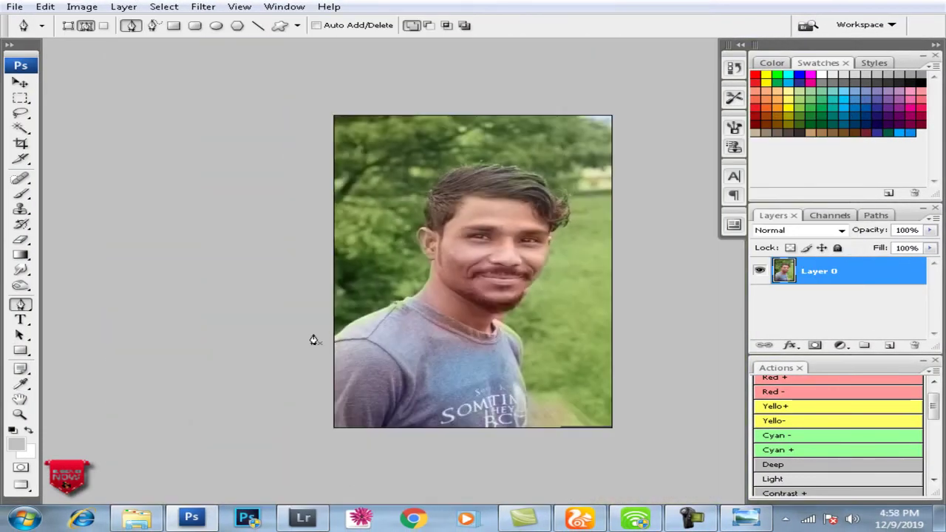
Step: Lighten the shirt's shoulder with the Dodge tool at a 300-pixel brush
{"action": "left_click", "coordinate": [21, 286]}
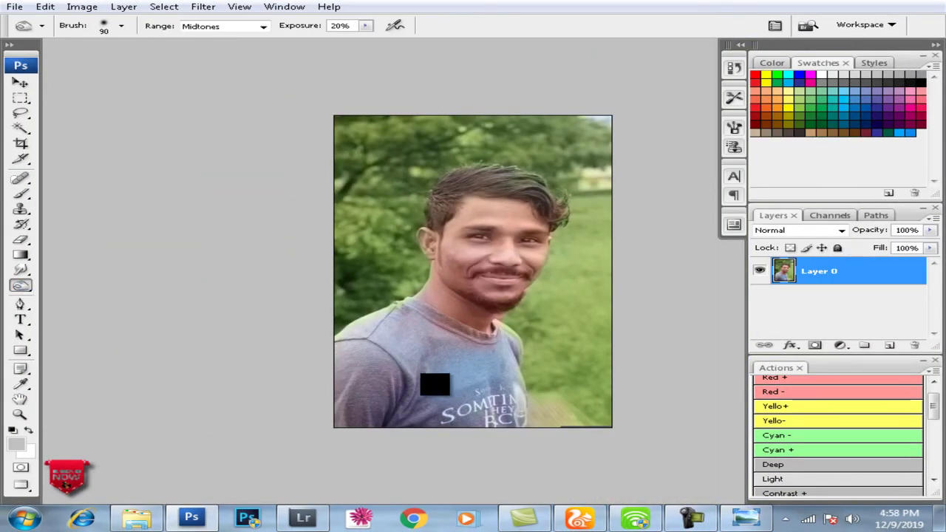
{"action": "key", "text": "bracketright"}
{"action": "key", "text": "bracketright"}
{"action": "key", "text": "bracketright"}
{"action": "mouse_move", "coordinate": [423, 336]}
{"action": "left_mouse_down"}
{"action": "mouse_move", "coordinate": [450, 338]}
{"action": "mouse_move", "coordinate": [427, 349]}
{"action": "left_mouse_up"}
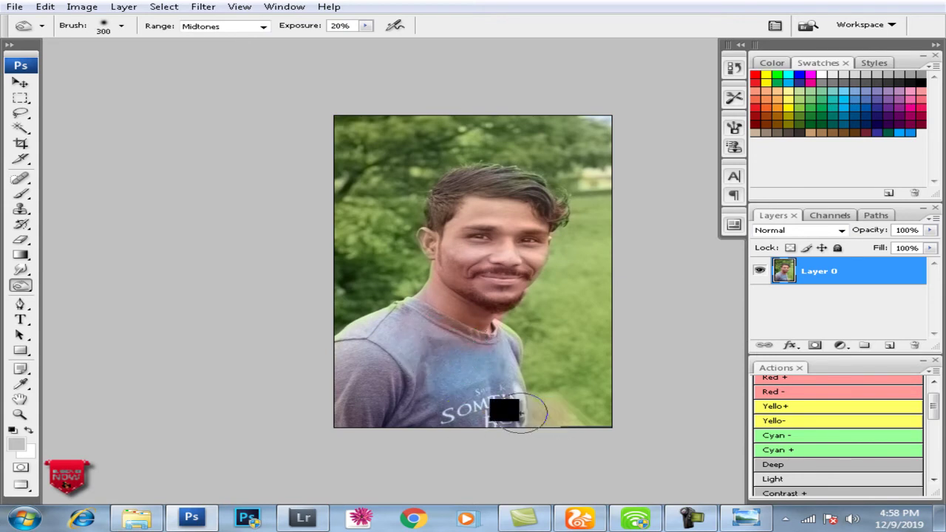
Step: Zoom into the face and bring up the Filter menu
{"action": "left_click", "coordinate": [426, 353], "text": "ctrl"}
{"action": "left_click", "coordinate": [455, 282], "text": "ctrl"}
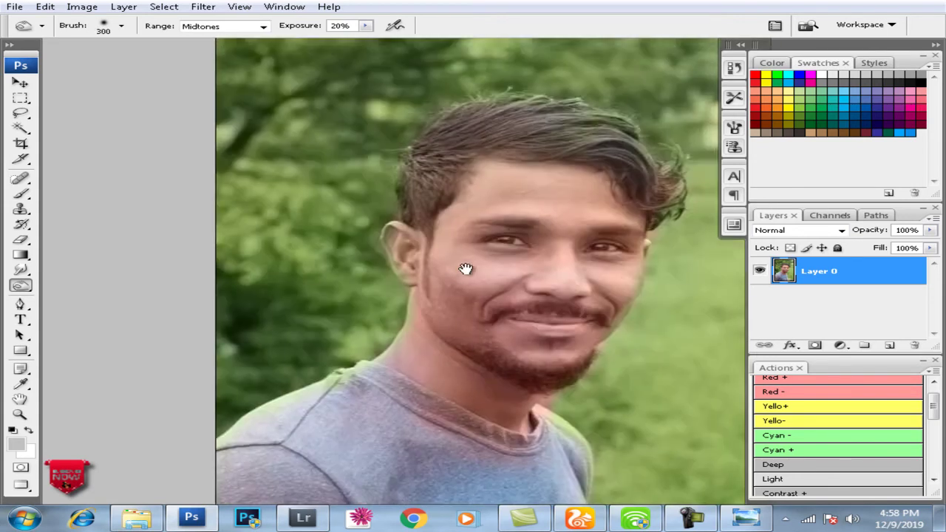
{"action": "left_click", "coordinate": [202, 6]}
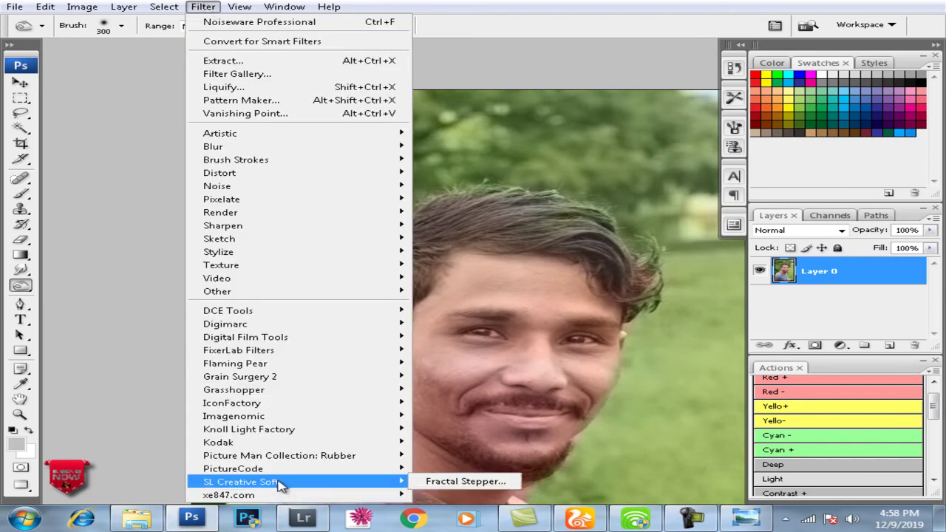
Step: Apply Noiseware Professional noise reduction (Luminance 74%, Color 73%) to smooth the face's skin
{"action": "mouse_move", "coordinate": [233, 416]}
{"action": "left_click", "coordinate": [444, 419]}
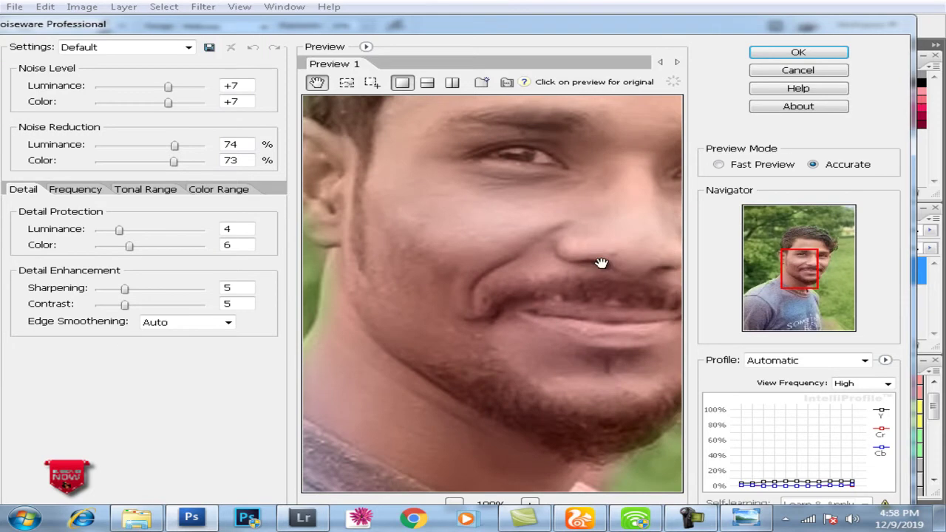
{"action": "mouse_move", "coordinate": [486, 360]}
{"action": "left_mouse_down"}
{"action": "mouse_move", "coordinate": [545, 333]}
{"action": "mouse_move", "coordinate": [507, 380]}
{"action": "mouse_move", "coordinate": [496, 250]}
{"action": "left_mouse_up"}
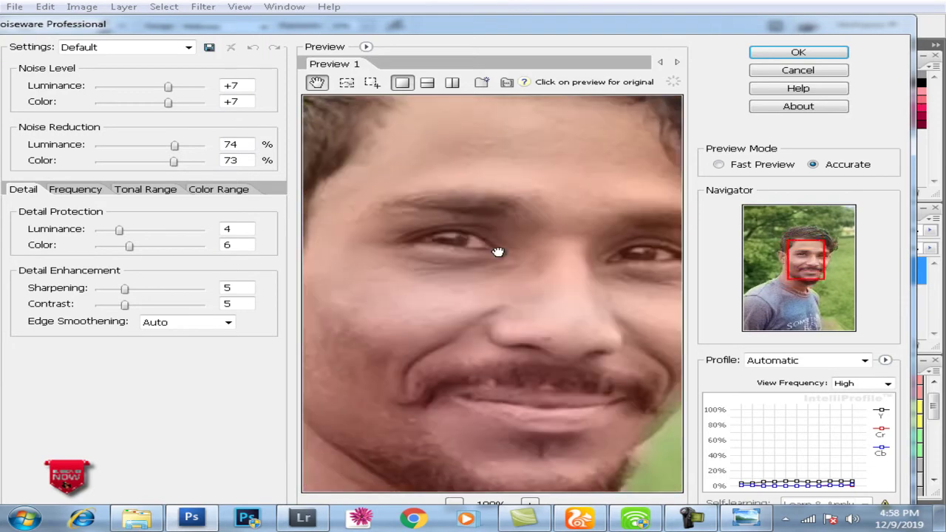
{"action": "left_click_drag", "start_coordinate": [513, 331], "coordinate": [574, 266]}
{"action": "key", "text": "Return"}
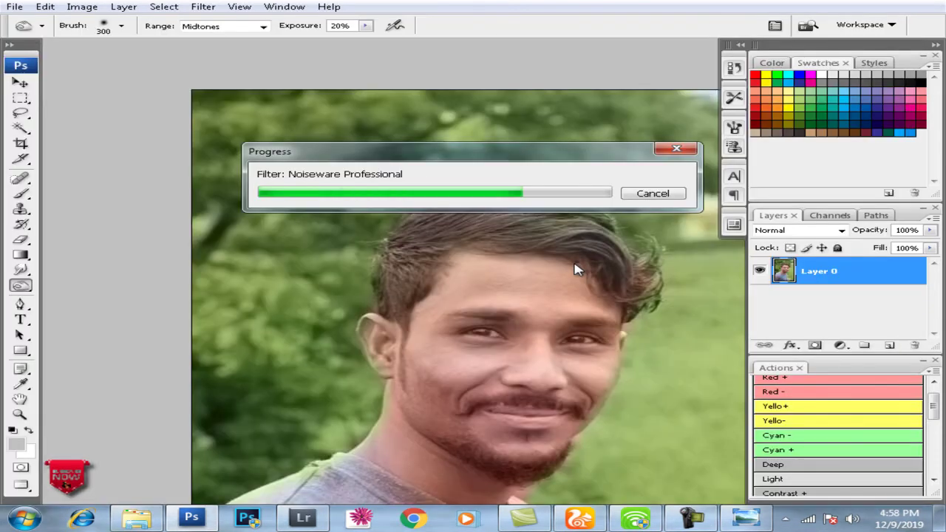
{"action": "key", "text": "ctrl+0"}
Step: Magic Wand-select the face, beard, mouth and eyes, then feather the selection by 2 px
{"action": "key", "text": "w"}
{"action": "left_click", "coordinate": [446, 314]}
{"action": "left_click", "coordinate": [469, 310]}
{"action": "left_click", "coordinate": [452, 288], "text": "shift"}
{"action": "left_click", "coordinate": [452, 287], "text": "shift"}
{"action": "key", "text": "ctrl+alt+d"}
{"action": "key", "text": "Return"}
{"action": "key", "text": "ctrl+b"}
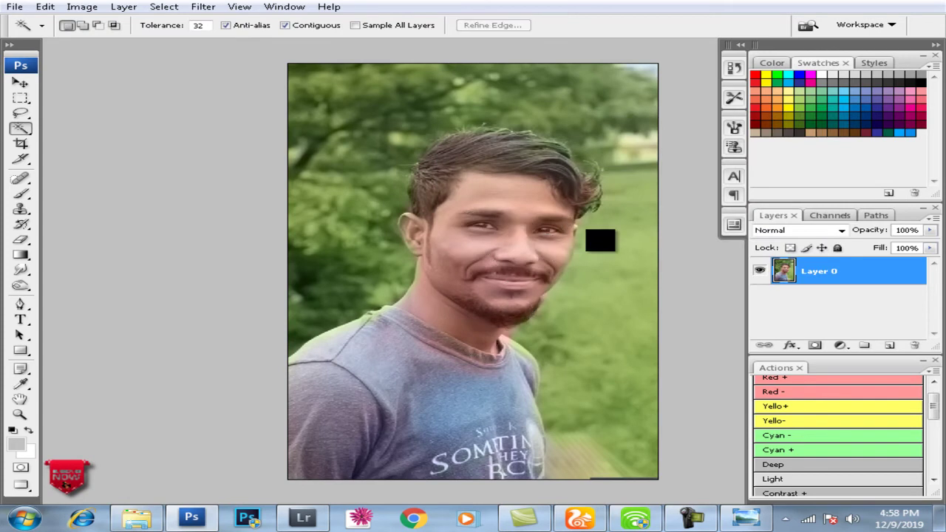
Step: Open the Channel Mixer twice and dismiss it without changes
{"action": "key", "text": "alt+i"}
{"action": "key", "text": "a"}
{"action": "key", "text": "x"}
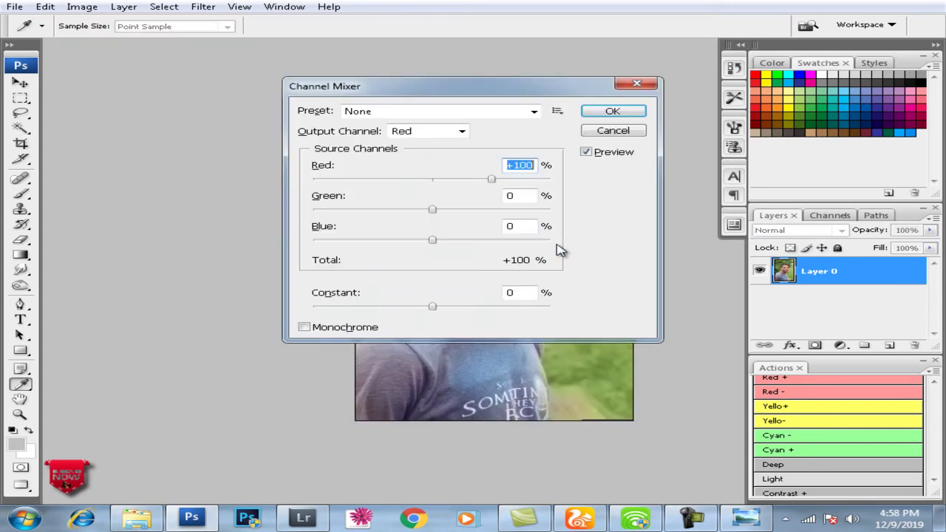
{"action": "left_click", "coordinate": [621, 131]}
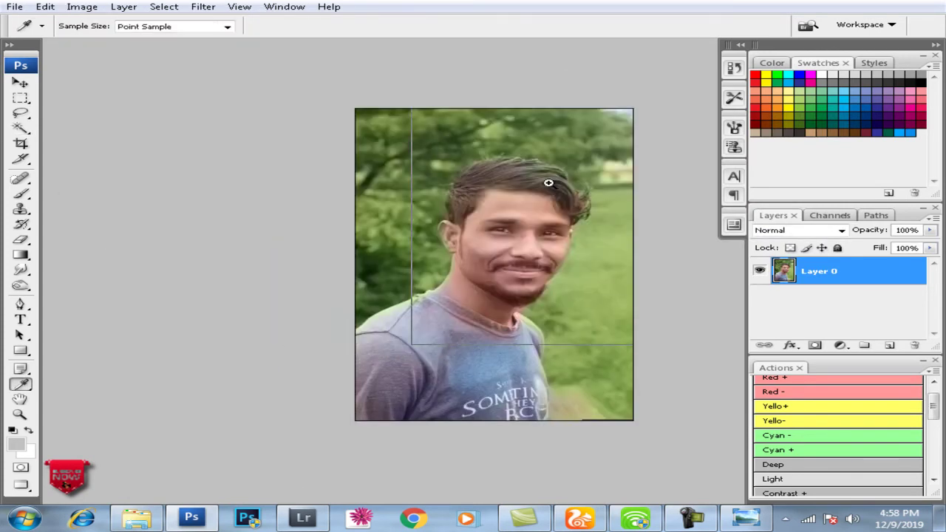
{"action": "key", "text": "ctrl+plus"}
{"action": "key", "text": "alt+i"}
{"action": "key", "text": "a"}
{"action": "key", "text": "x"}
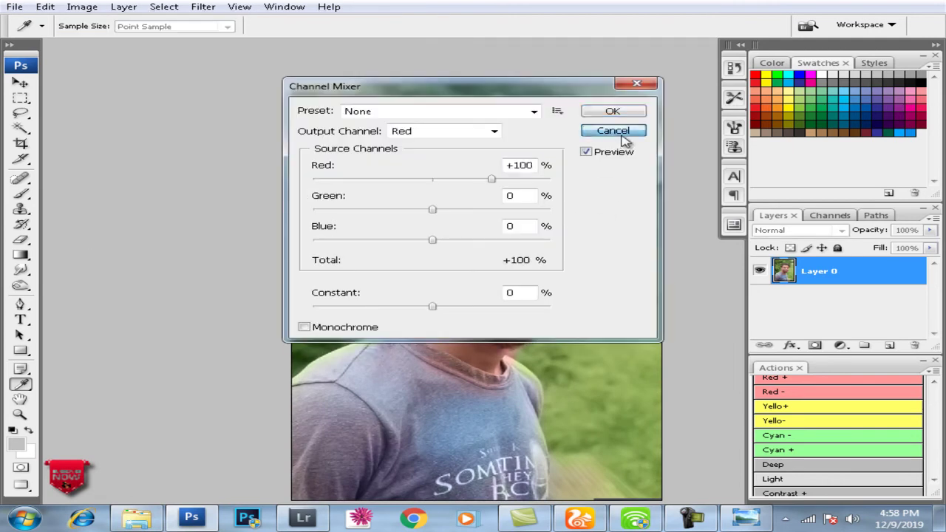
{"action": "left_click", "coordinate": [621, 133]}
Step: Raise the portrait's contrast to +28 with Brightness/Contrast
{"action": "key", "text": "alt+i"}
{"action": "key", "text": "a"}
{"action": "key", "text": "c"}
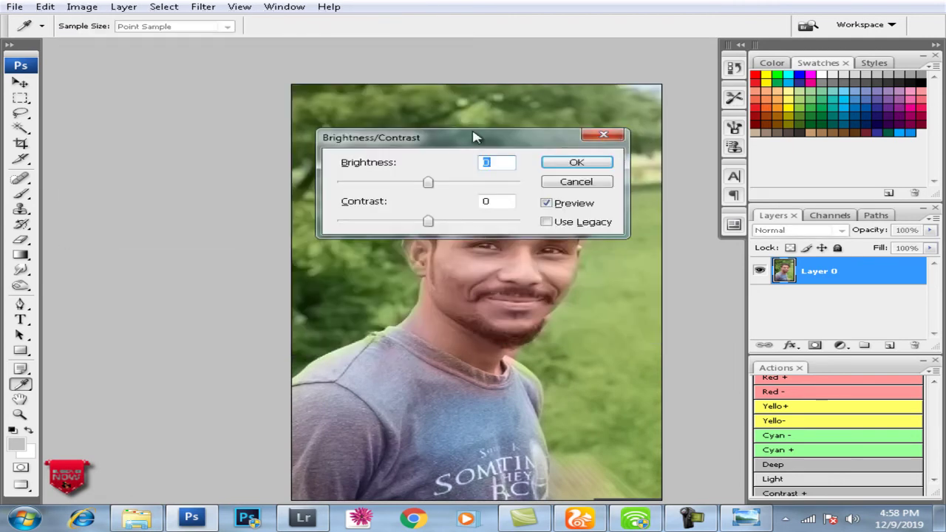
{"action": "left_click_drag", "start_coordinate": [475, 138], "coordinate": [794, 139]}
{"action": "left_click_drag", "start_coordinate": [766, 231], "coordinate": [775, 226]}
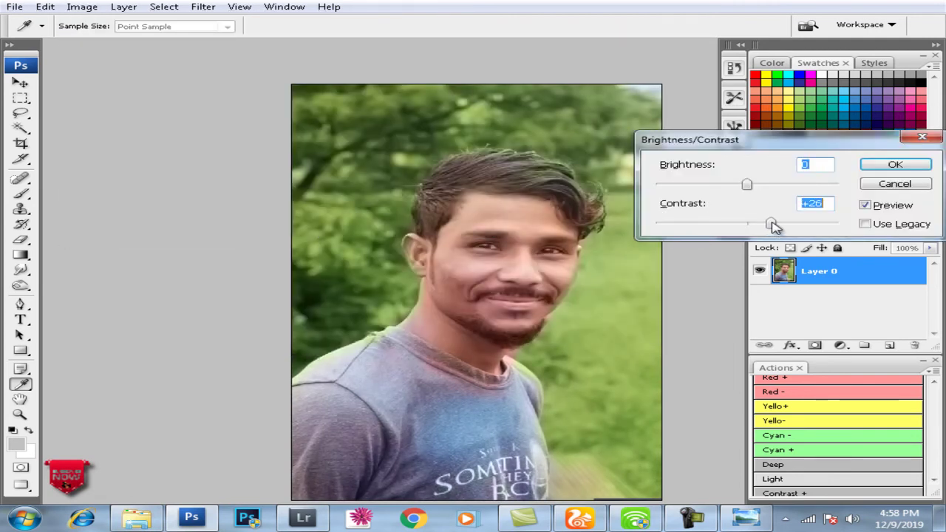
{"action": "key", "text": "Return"}
{"action": "left_click", "coordinate": [529, 201], "text": "alt"}
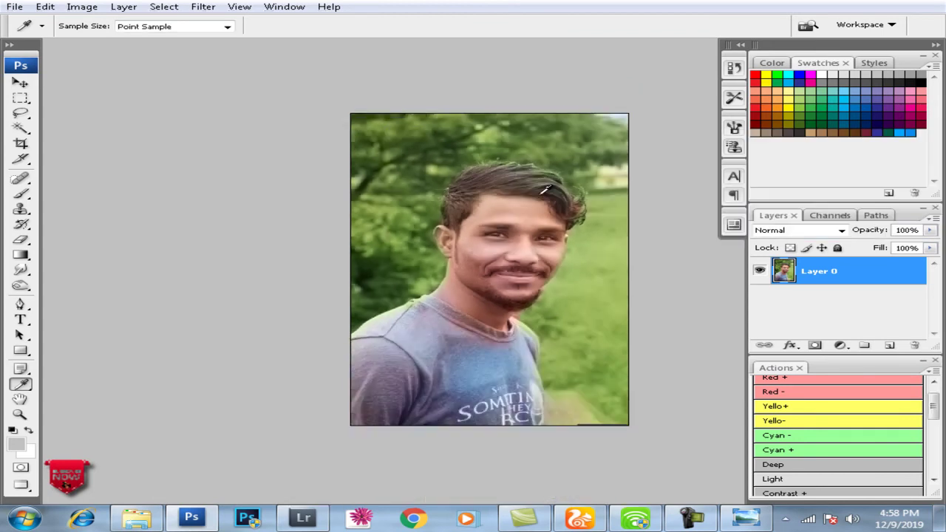
Step: Apply a Selective Color adjustment on Blacks, then select the whole image for transforming
{"action": "key", "text": "alt+i"}
{"action": "key", "text": "a"}
{"action": "key", "text": "s"}
{"action": "left_click", "coordinate": [721, 236]}
{"action": "left_click", "coordinate": [699, 344]}
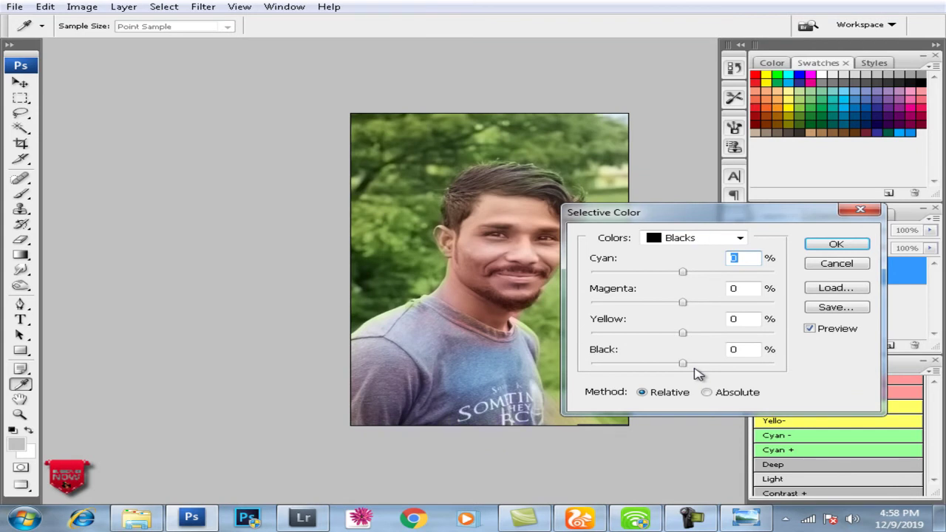
{"action": "key", "text": "Return"}
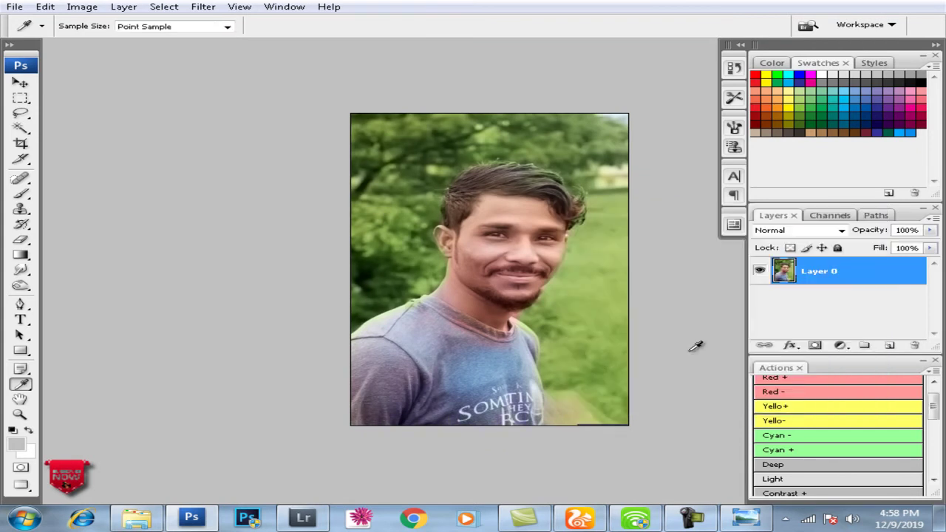
{"action": "left_click", "coordinate": [574, 376]}
{"action": "key", "text": "ctrl+a"}
{"action": "key", "text": "ctrl+t"}
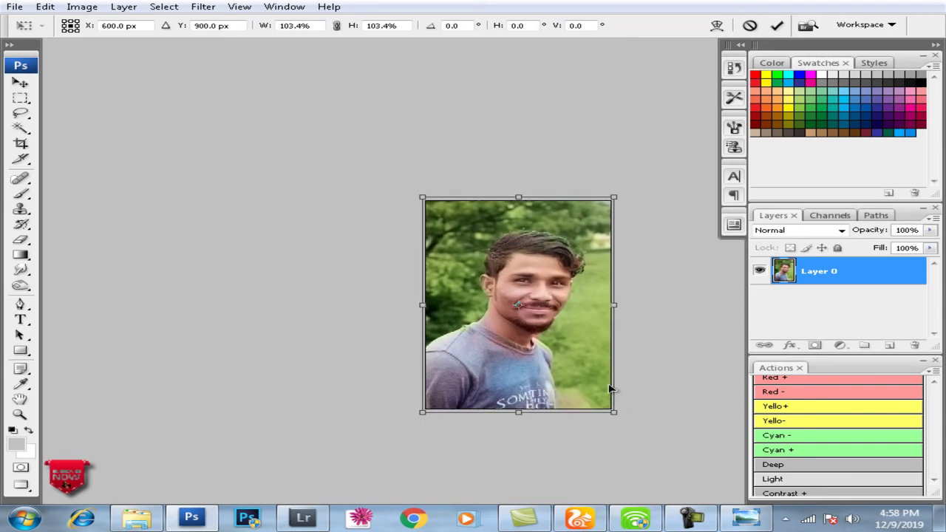
Step: Commit the 103.4% enlargement, deselect, and zoom in on the face
{"action": "key", "text": "Return"}
{"action": "key", "text": "ctrl+d"}
{"action": "key", "text": "i"}
{"action": "left_click", "coordinate": [569, 328], "text": "ctrl"}
{"action": "left_click", "coordinate": [461, 313], "text": "ctrl"}
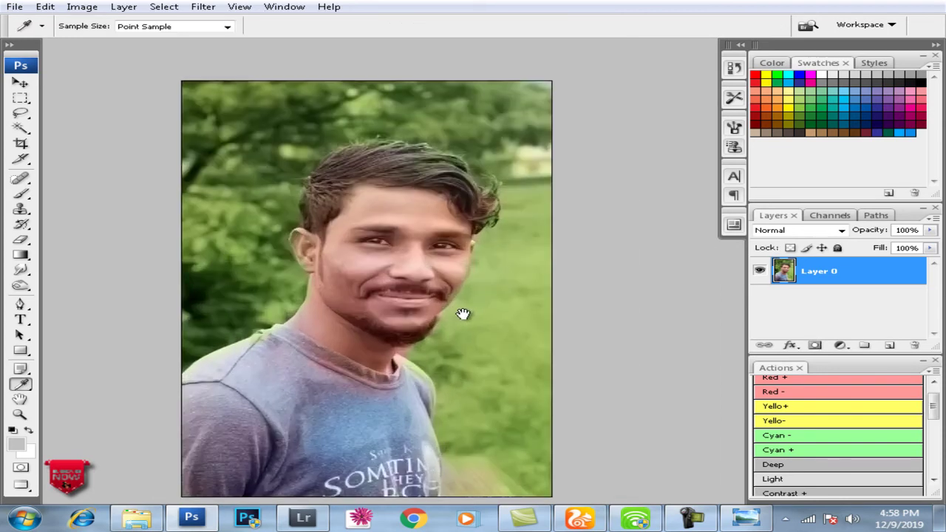
{"action": "left_click_drag", "start_coordinate": [455, 313], "coordinate": [464, 313]}
{"action": "left_click", "coordinate": [467, 316], "text": "ctrl+alt"}
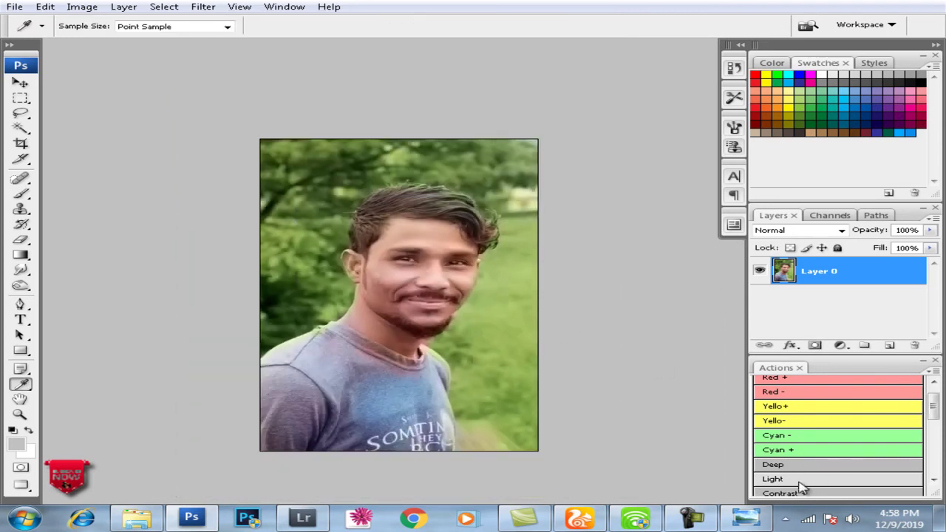
{"action": "scroll", "coordinate": [803, 480], "scroll_direction": "down", "scroll_amount": 1}
Step: Run the Contrast + action and switch to the Dodge tool
{"action": "left_click", "coordinate": [817, 471]}
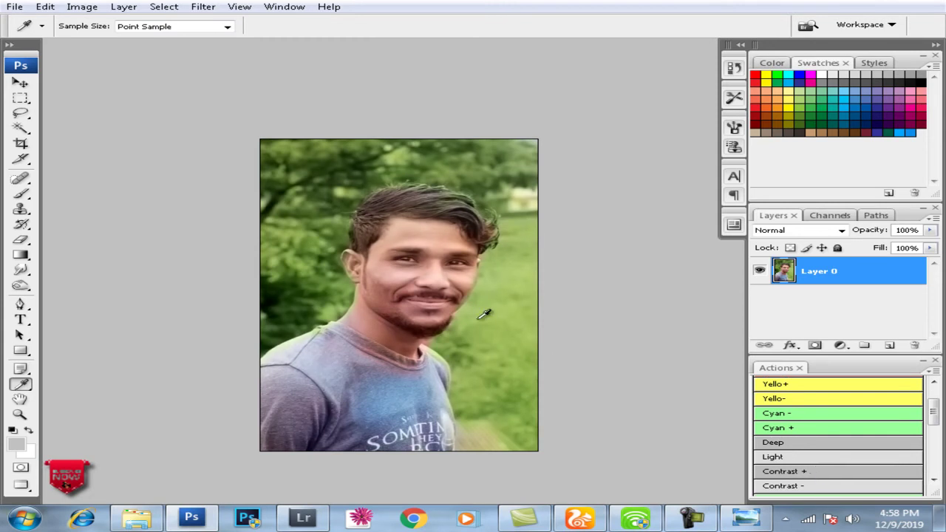
{"action": "left_click", "coordinate": [20, 286]}
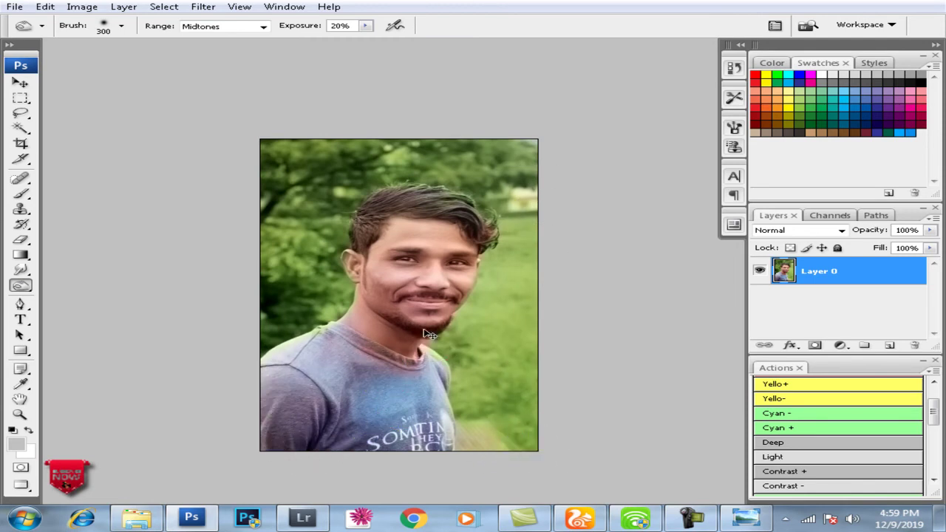
{"action": "key", "text": "ctrl+minus"}
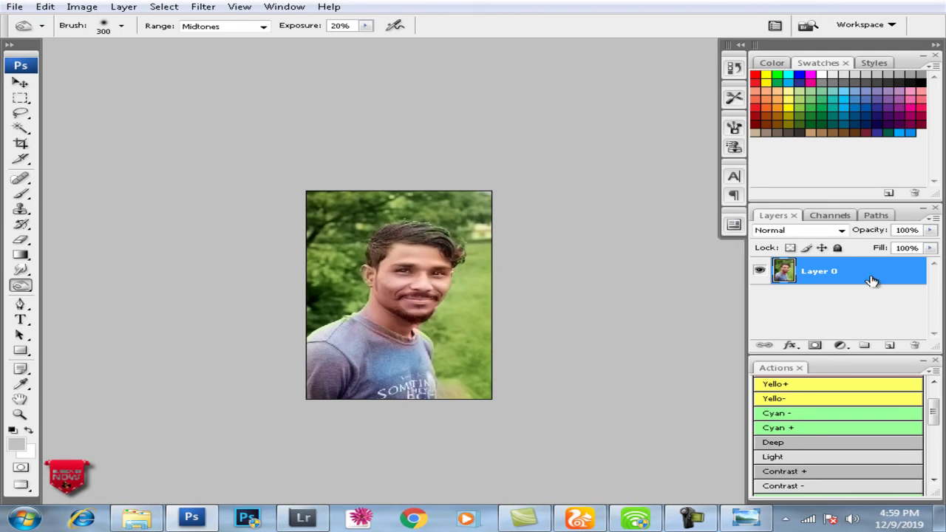
Step: Flatten Layer 0 and save the portrait to the Desktop as JPEG 'sdfdsf' at quality 12
{"action": "right_click", "coordinate": [847, 282]}
{"action": "left_click", "coordinate": [710, 494]}
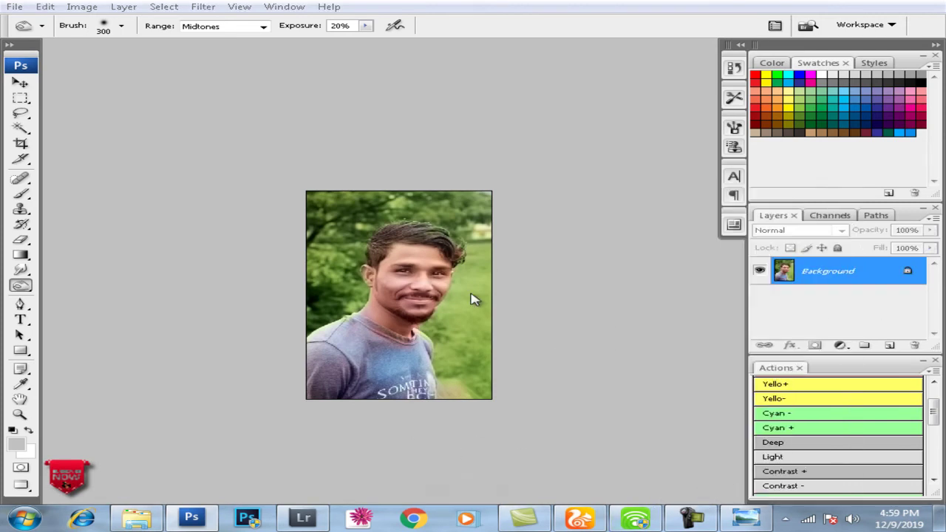
{"action": "key", "text": "ctrl+shift+s"}
{"action": "left_click", "coordinate": [53, 148]}
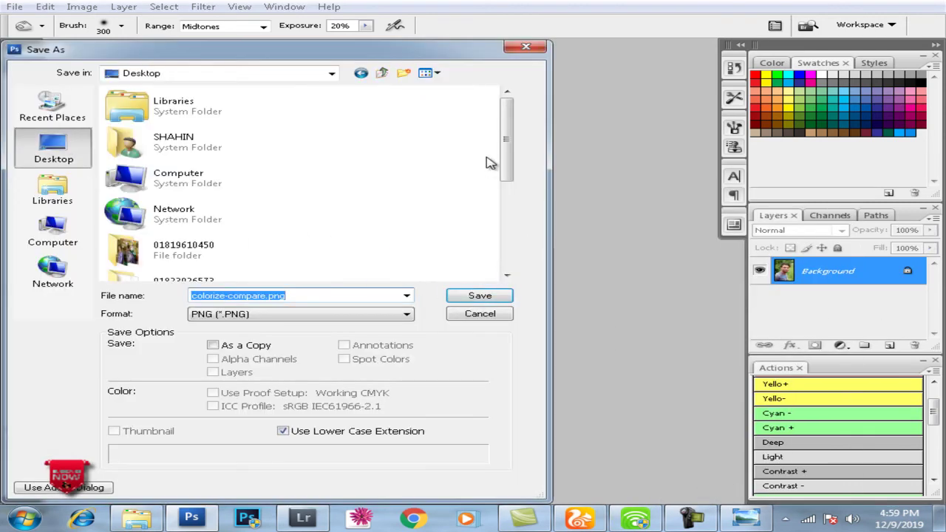
{"action": "left_click_drag", "start_coordinate": [507, 144], "coordinate": [507, 231]}
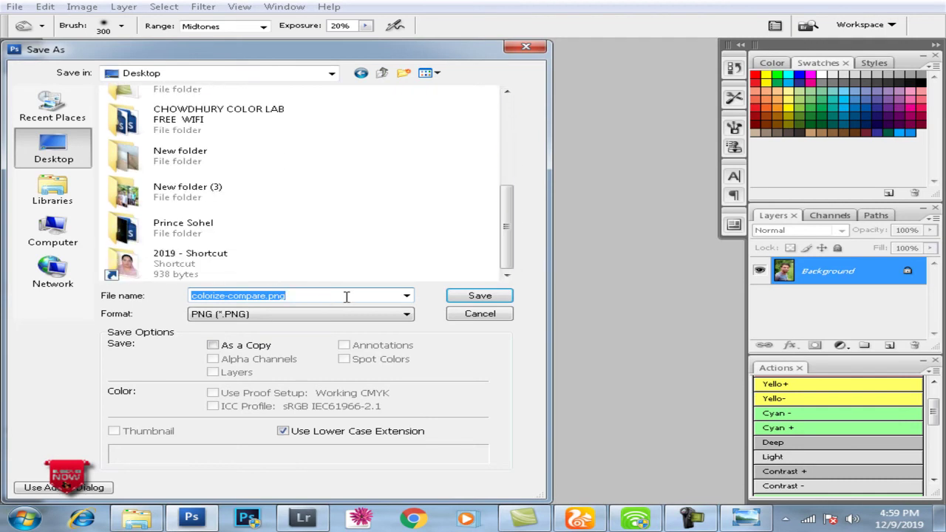
{"action": "type", "text": "sdfdsf"}
{"action": "left_click", "coordinate": [369, 313]}
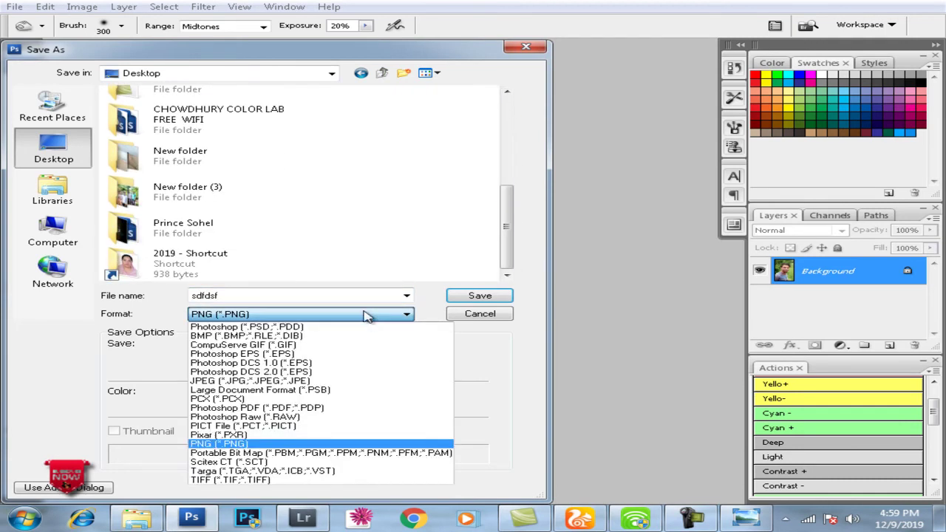
{"action": "left_click", "coordinate": [329, 324]}
{"action": "key", "text": "Return"}
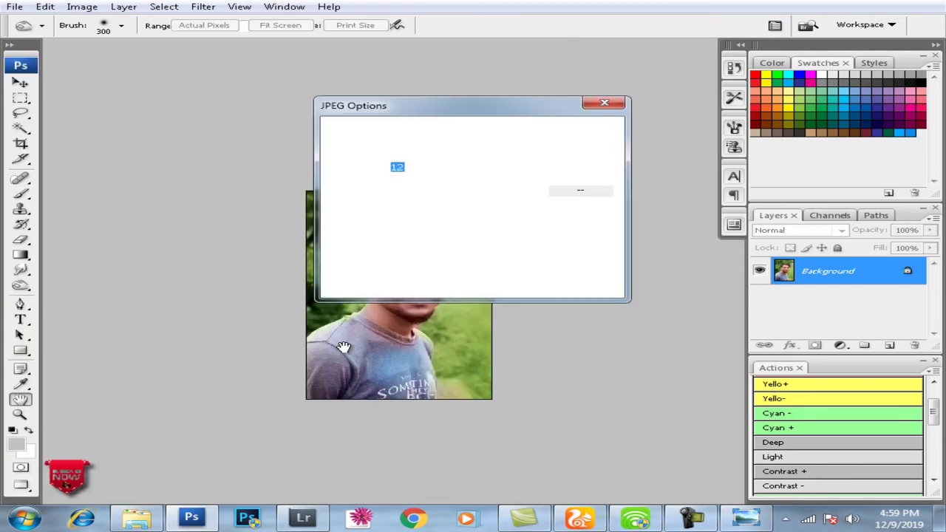
{"action": "key", "text": "Return"}
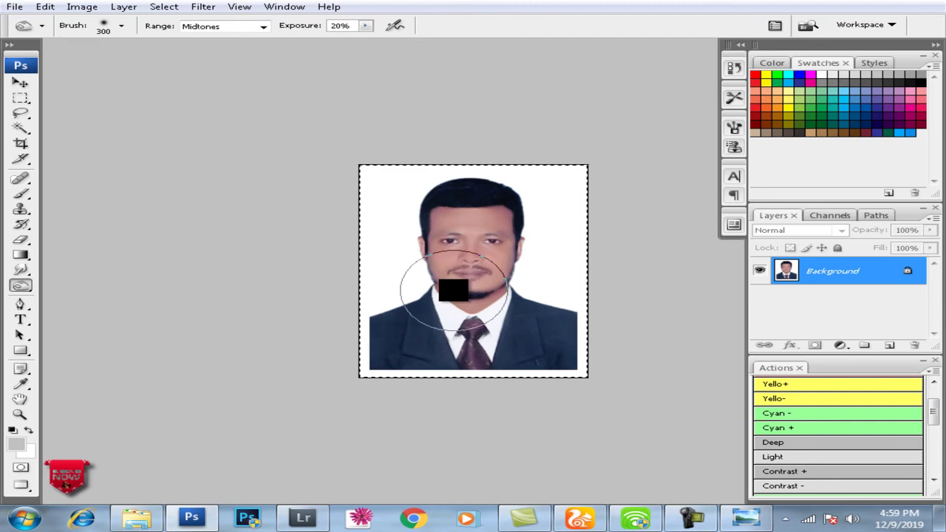
Step: Desaturate the suit portrait, save it as a JPEG on the Desktop, and close it
{"action": "key", "text": "ctrl+shift+u"}
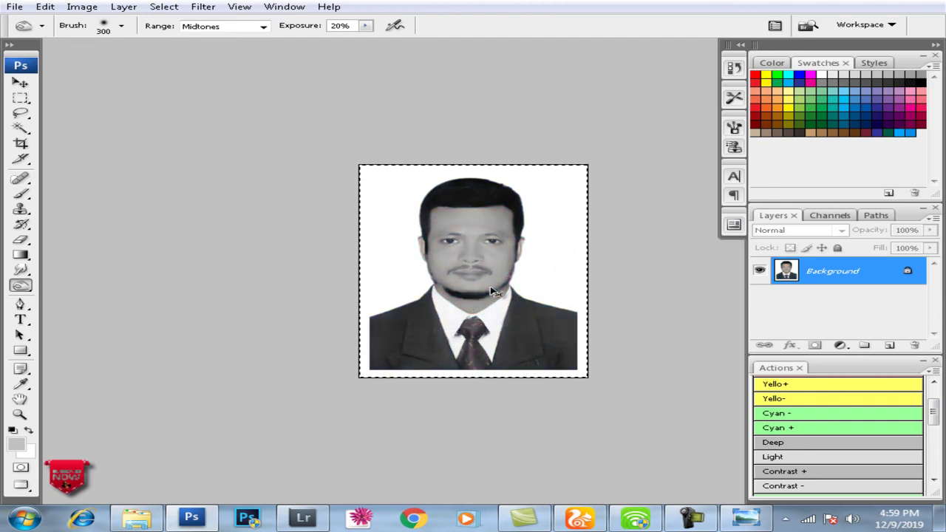
{"action": "key", "text": "ctrl+shift+s"}
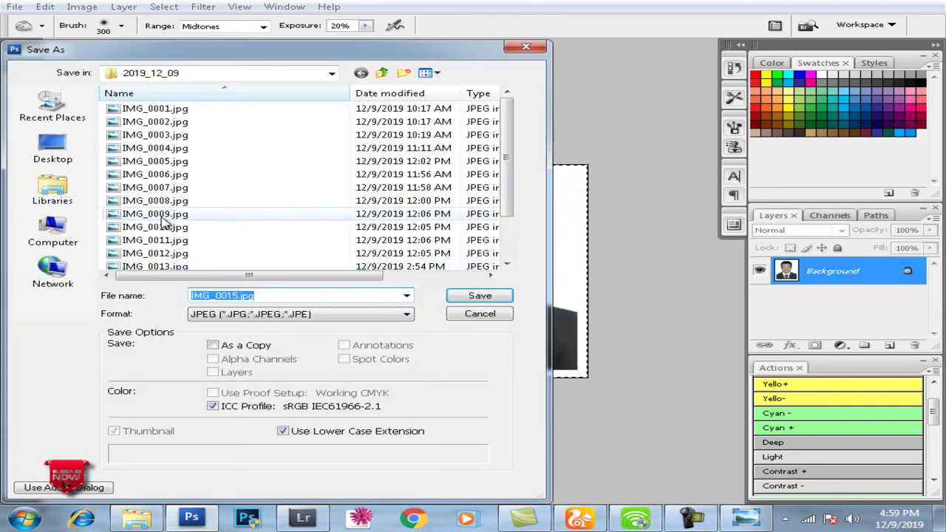
{"action": "left_click", "coordinate": [54, 148]}
{"action": "type", "text": "andhdl"}
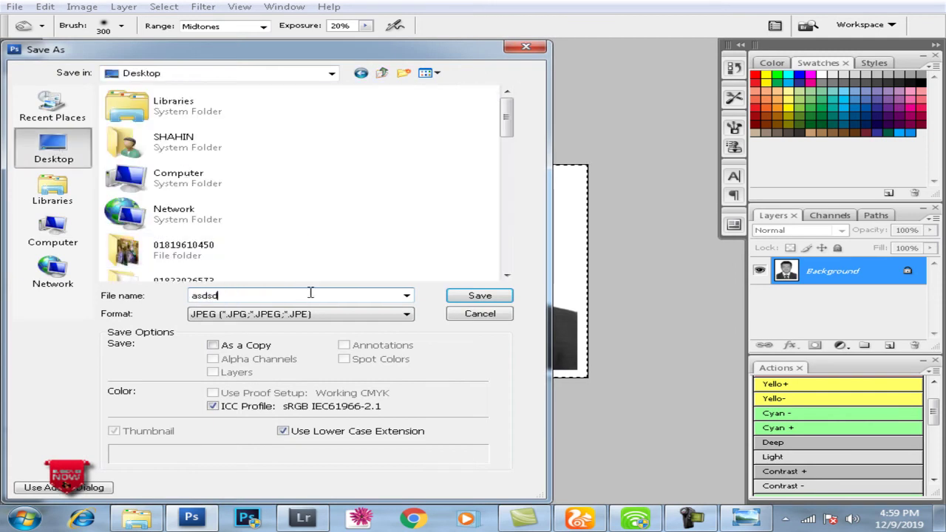
{"action": "key", "text": "Return"}
{"action": "key", "text": "Return"}
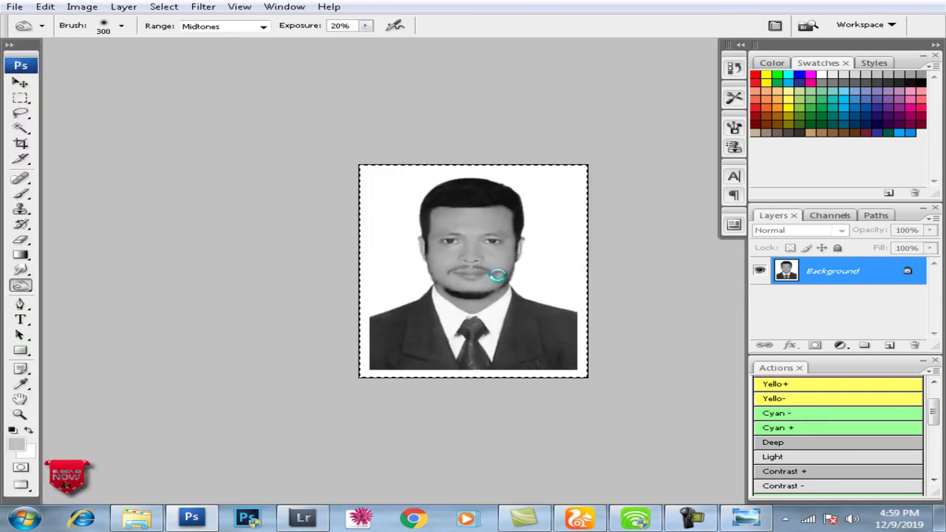
{"action": "key", "text": "ctrl+w"}
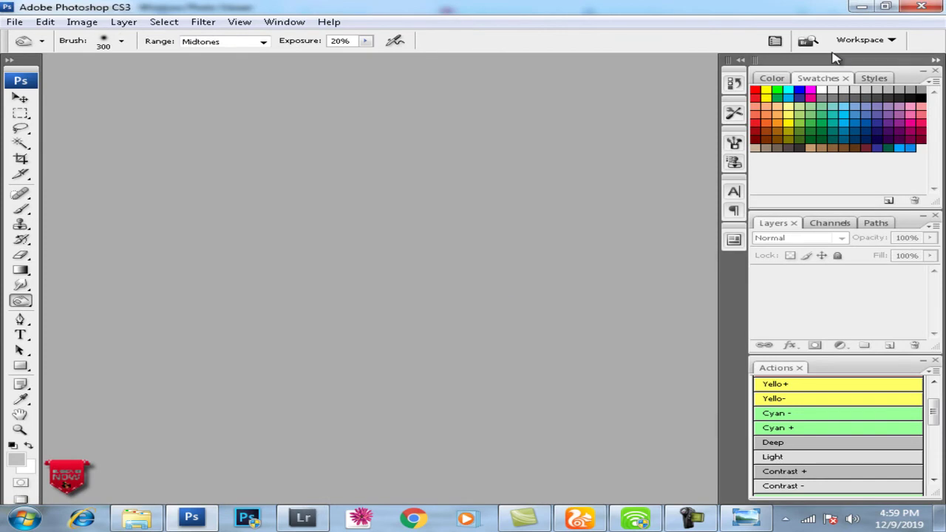
Step: Minimize Photoshop and the browser, close Downloads, and open IMG_6893.jpg in Photo Viewer
{"action": "left_click", "coordinate": [856, 9]}
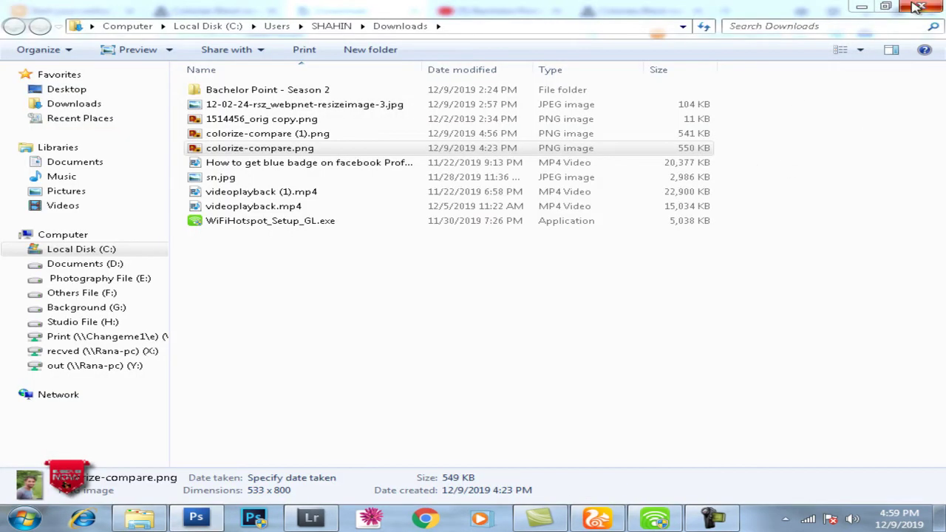
{"action": "left_click", "coordinate": [919, 10]}
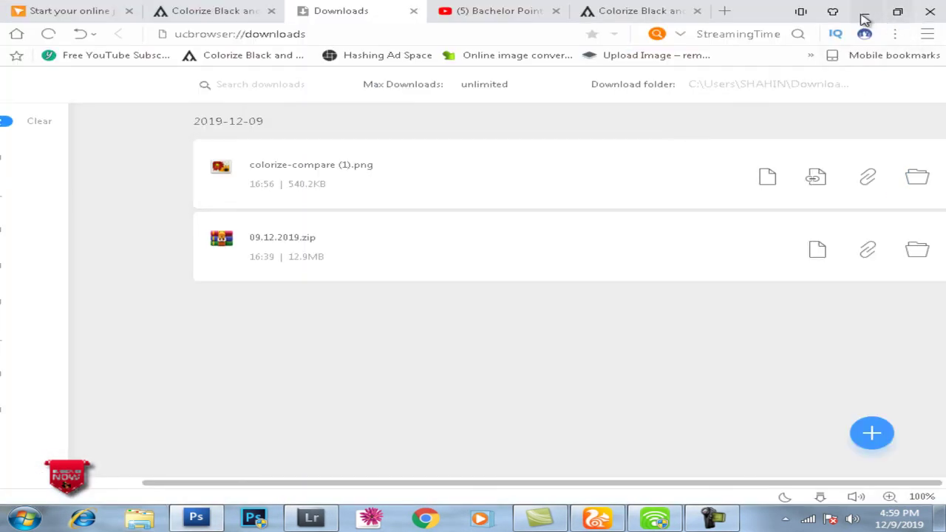
{"action": "left_click", "coordinate": [864, 16]}
{"action": "double_click", "coordinate": [394, 382]}
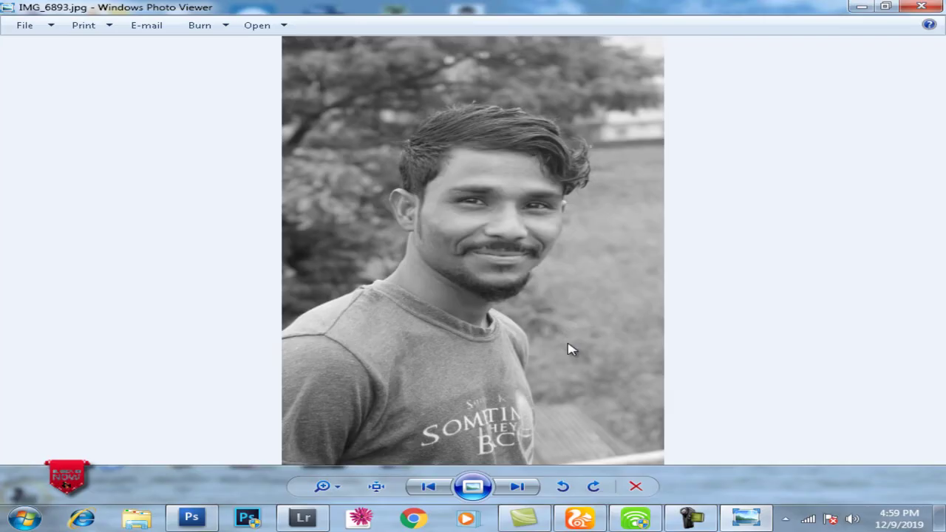
Step: Flip between the colourized and greyscale photos three times, then close the viewer
{"action": "key", "text": "Right"}
{"action": "key", "text": "Left"}
{"action": "key", "text": "Right"}
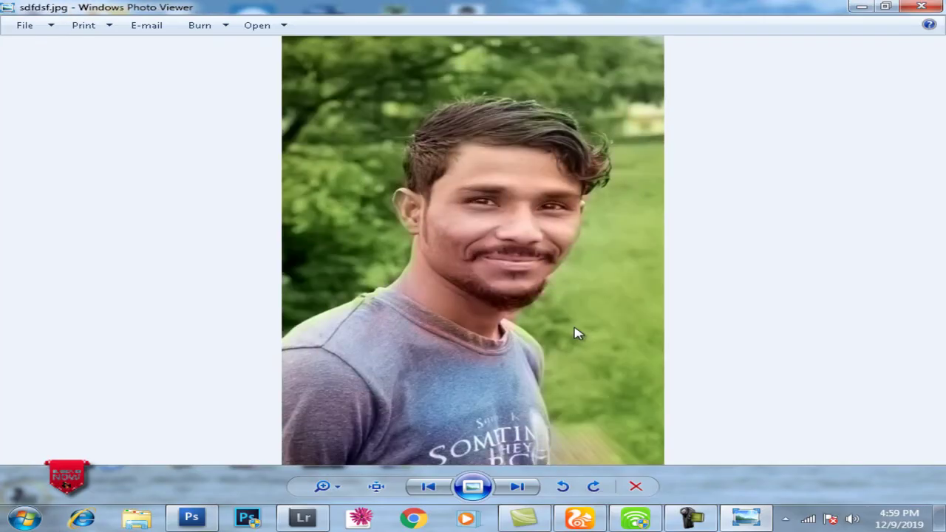
{"action": "key", "text": "Left"}
{"action": "key", "text": "Right"}
{"action": "key", "text": "Left"}
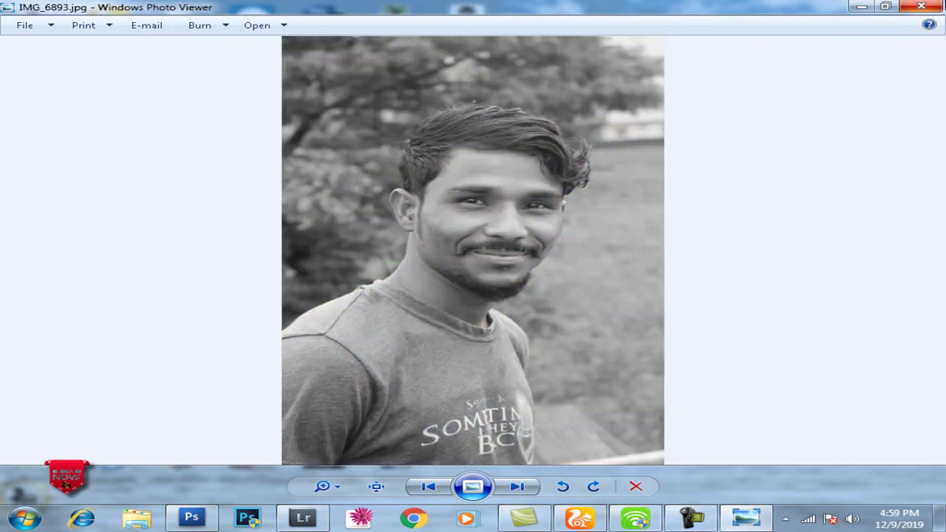
{"action": "key", "text": "Escape"}
Step: Upload asdsd.jpg to Algorithmia's Colorize Photos page in UC Browser
{"action": "left_click", "coordinate": [597, 517]}
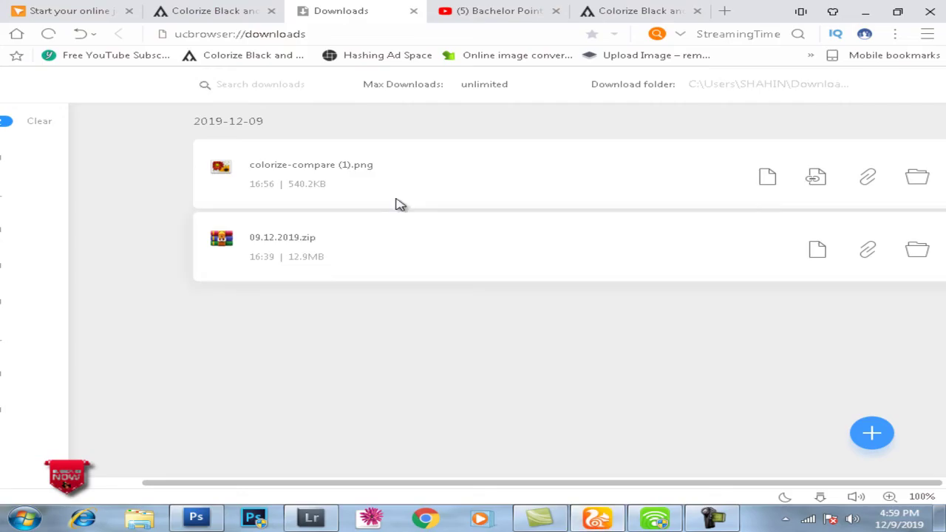
{"action": "left_click", "coordinate": [661, 10]}
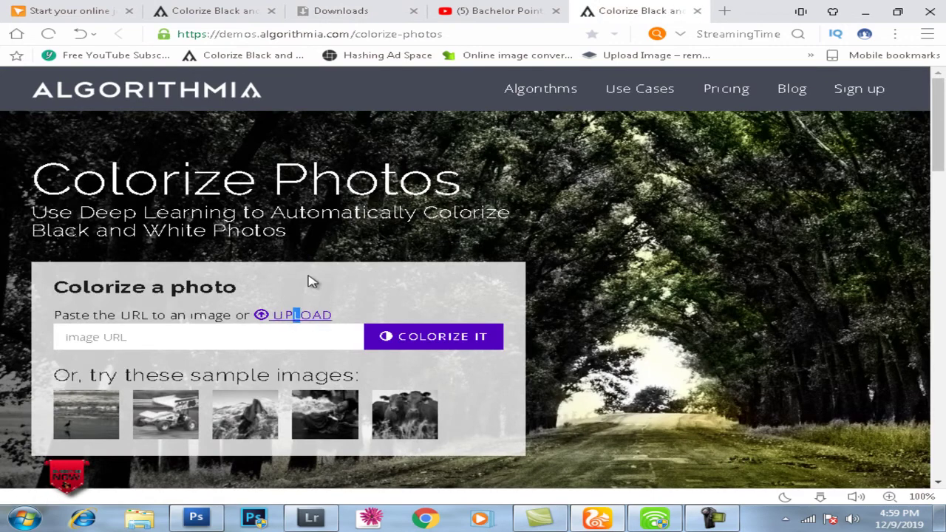
{"action": "left_click", "coordinate": [304, 315]}
{"action": "left_click", "coordinate": [689, 218]}
{"action": "left_click", "coordinate": [783, 482]}
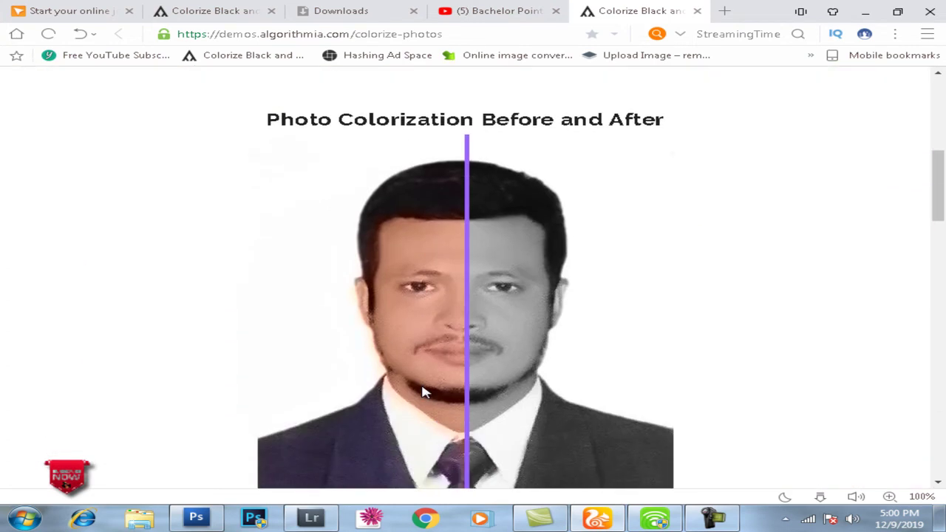
Step: Slide the divider fully right, download colorize-compare (2).png, and open the downloads list
{"action": "left_click_drag", "start_coordinate": [461, 412], "coordinate": [756, 399]}
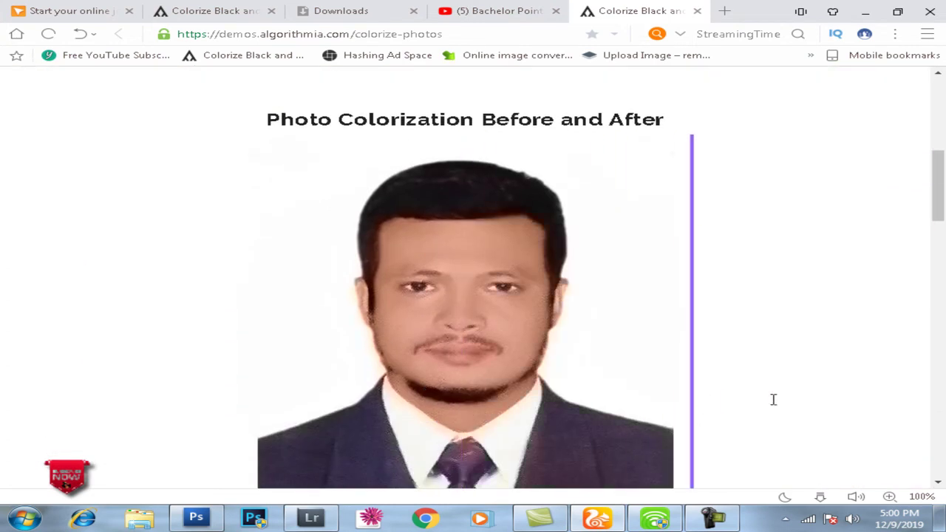
{"action": "scroll", "coordinate": [748, 399], "scroll_direction": "down", "scroll_amount": 2}
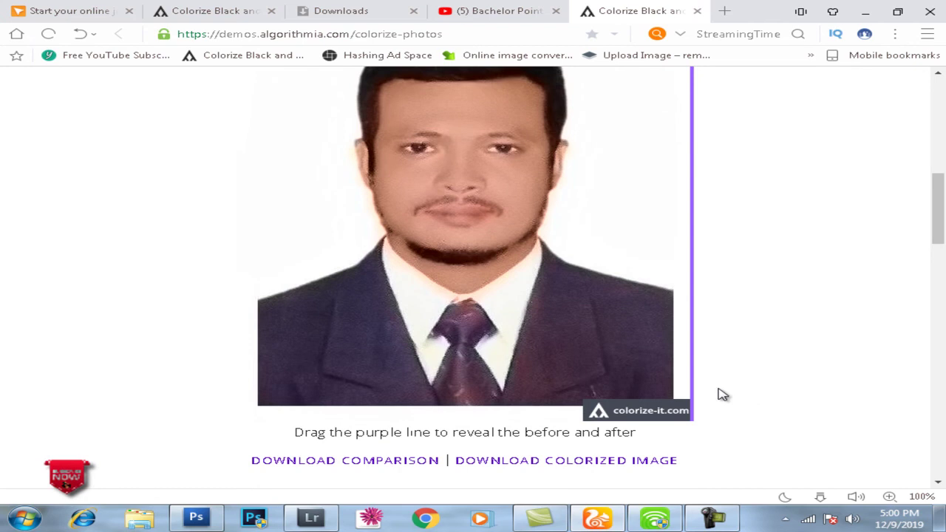
{"action": "double_click", "coordinate": [723, 395]}
{"action": "scroll", "coordinate": [759, 414], "scroll_direction": "down", "scroll_amount": 3}
{"action": "left_click", "coordinate": [400, 259]}
{"action": "left_click", "coordinate": [611, 293]}
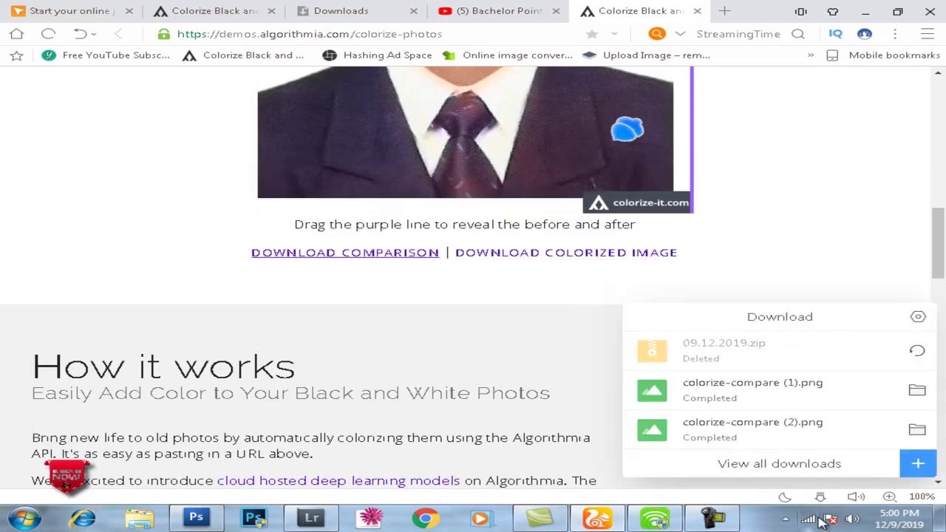
{"action": "left_click", "coordinate": [779, 463]}
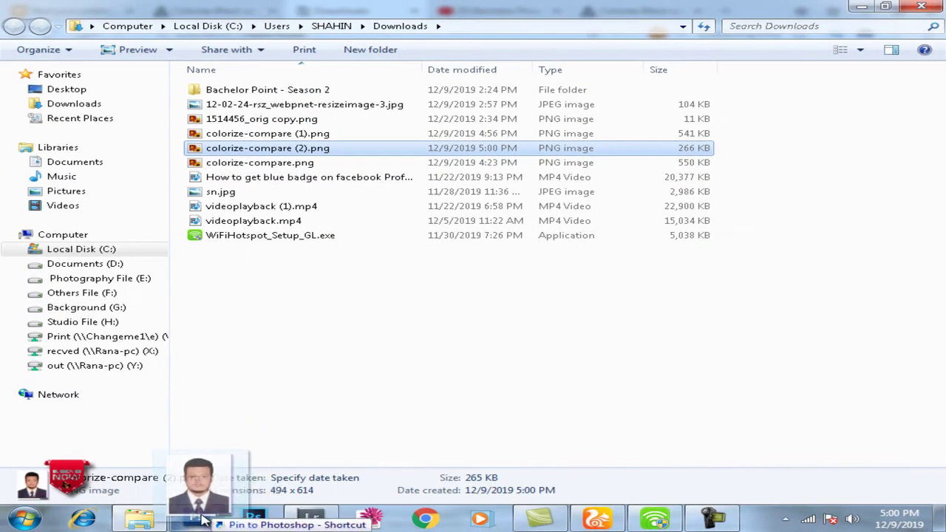
Step: Open colorize-compare (2).png in Photoshop and enlarge it to 107.1%
{"action": "left_click", "coordinate": [253, 517]}
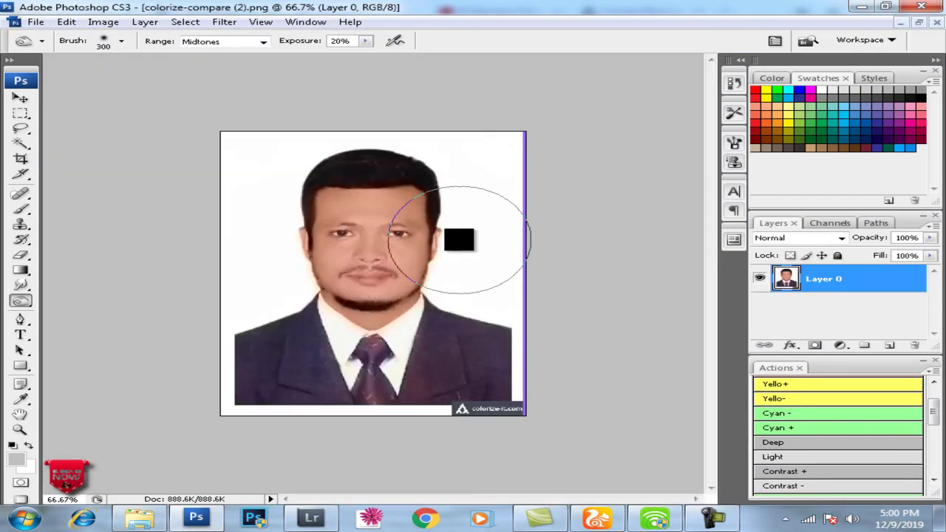
{"action": "key", "text": "ctrl+t"}
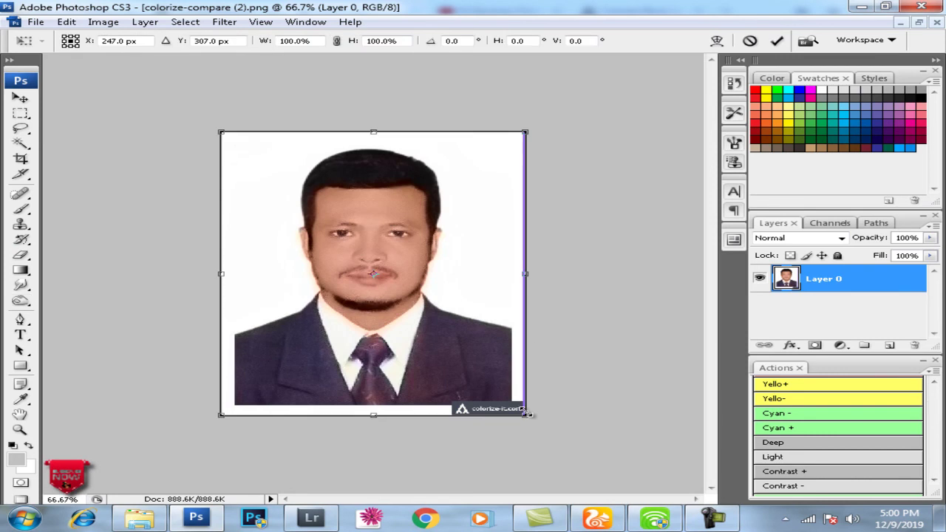
{"action": "left_click_drag", "start_coordinate": [525, 414], "coordinate": [536, 427]}
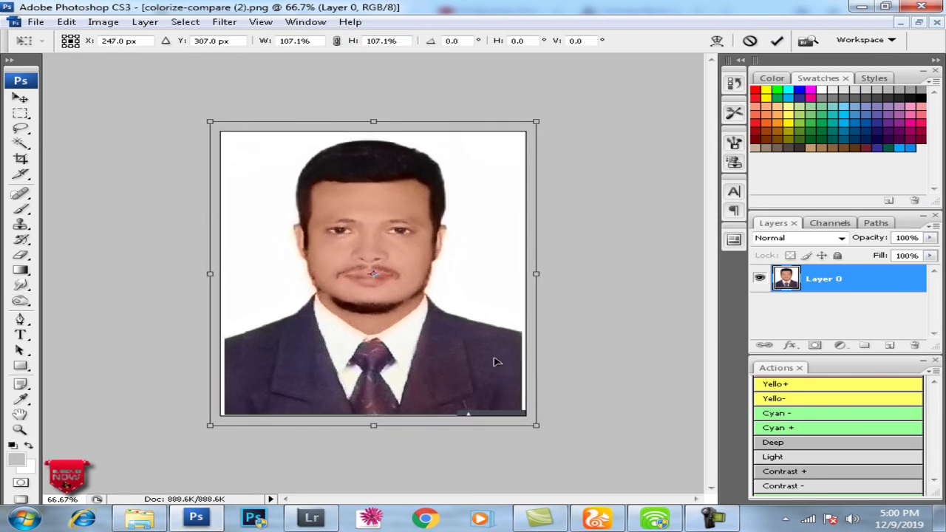
{"action": "key", "text": "Escape"}
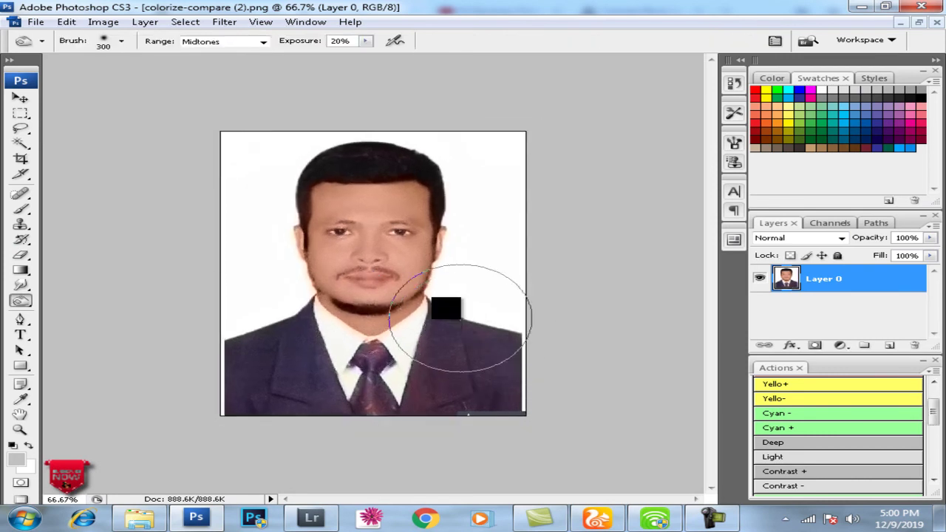
{"action": "key", "text": "c"}
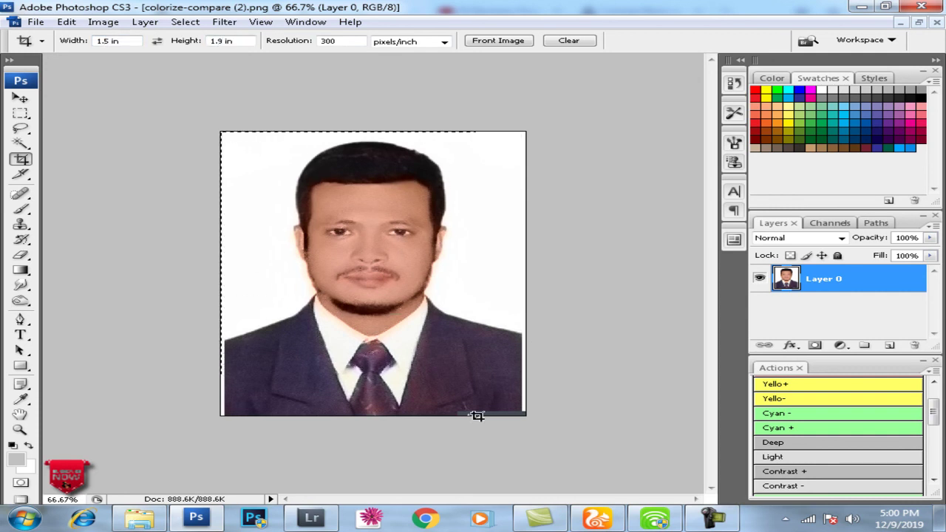
Step: Crop to a 1.5 × 1.9 in area excluding the purple divider and watermark strip
{"action": "left_click_drag", "start_coordinate": [292, 187], "coordinate": [501, 439]}
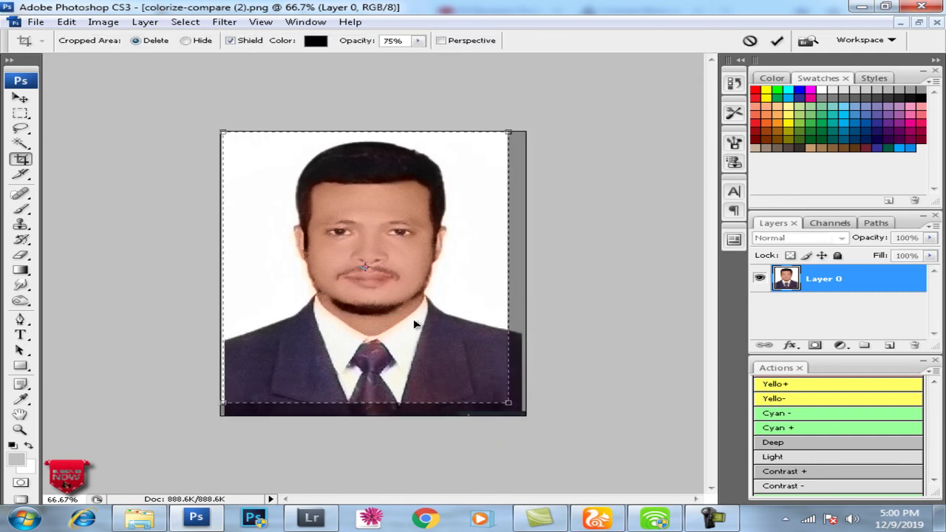
{"action": "left_click_drag", "start_coordinate": [403, 313], "coordinate": [414, 313]}
{"action": "key", "text": "Down"}
{"action": "key", "text": "Down"}
{"action": "key", "text": "Down"}
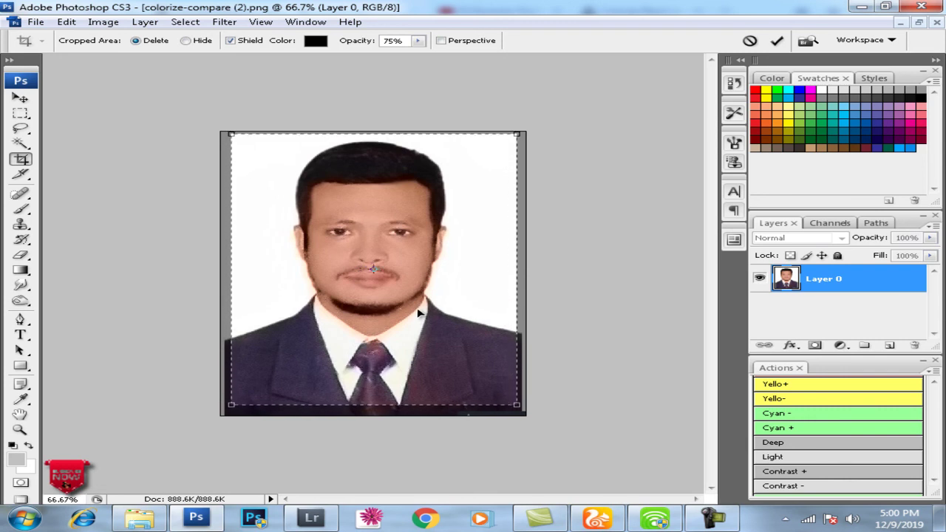
{"action": "key", "text": "Return"}
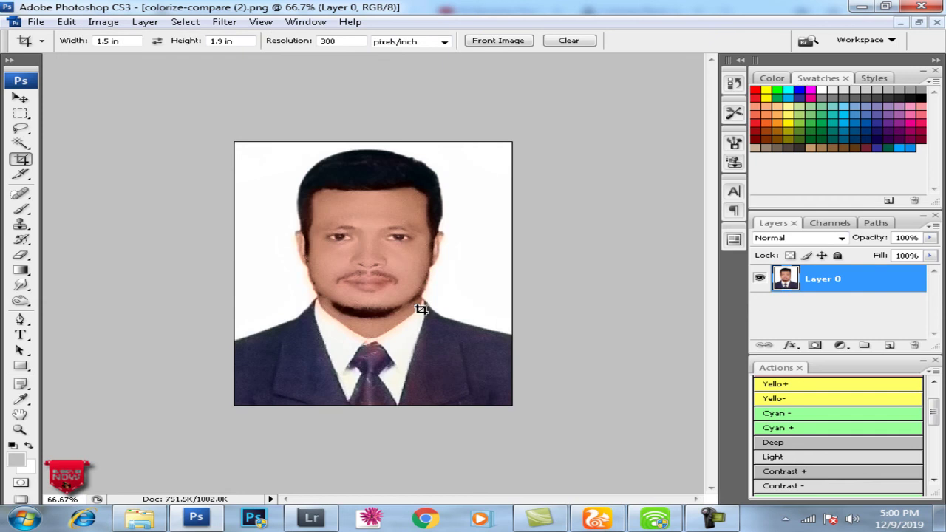
Step: Magic Wand the white background, feather the selection 1.5 px, fill it white and deselect
{"action": "key", "text": "w"}
{"action": "left_click", "coordinate": [434, 293]}
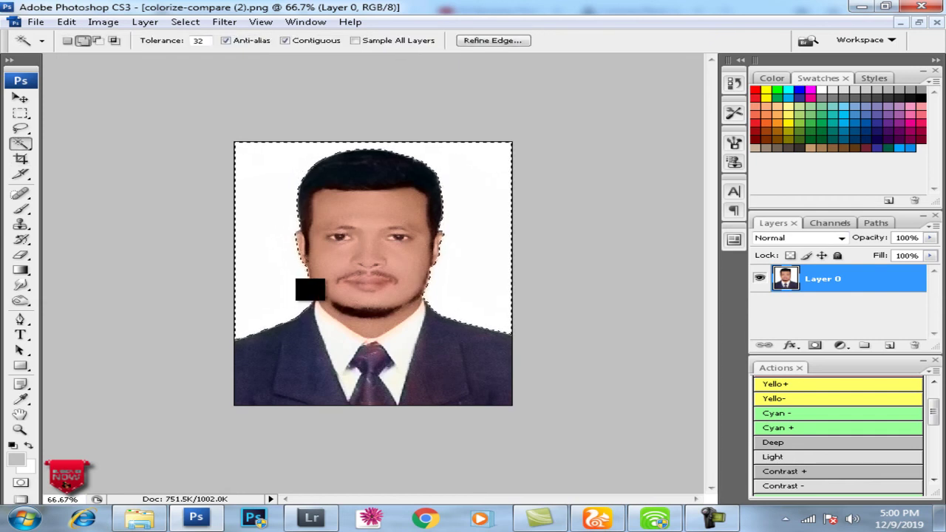
{"action": "key", "text": "ctrl+alt+d"}
{"action": "type", "text": "1.5"}
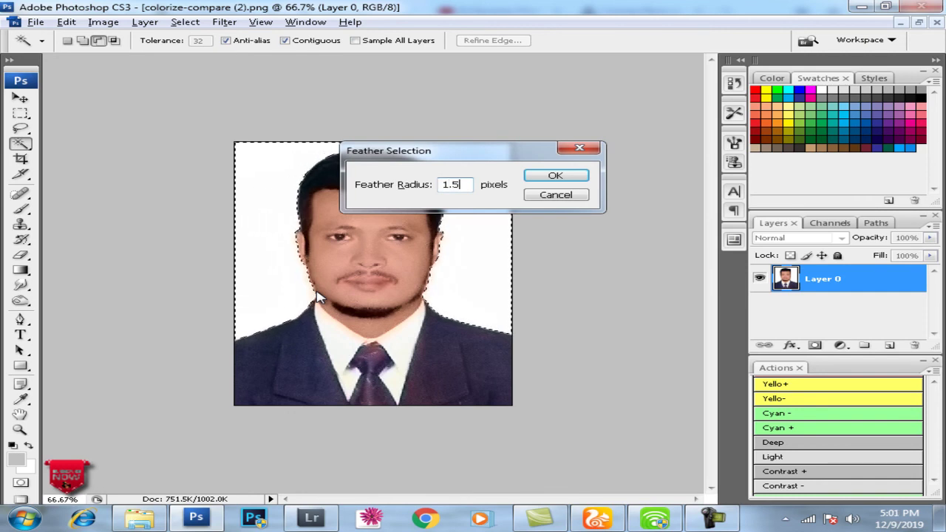
{"action": "key", "text": "Return"}
{"action": "key", "text": "ctrl+d"}
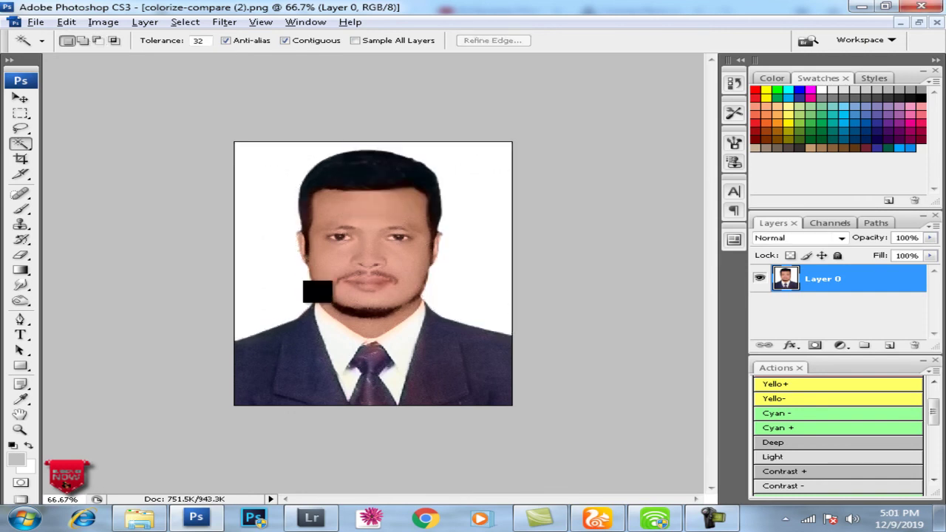
Step: Save the portrait to the Desktop as JPEG dsfsdf.jpg, then close the document
{"action": "key", "text": "ctrl+shift+s"}
{"action": "left_click", "coordinate": [52, 148]}
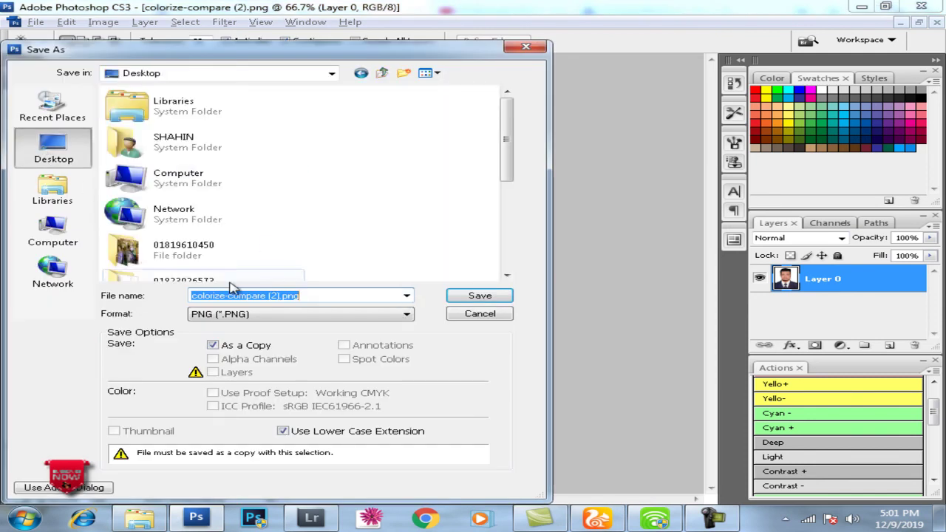
{"action": "left_click", "coordinate": [273, 316]}
{"action": "left_click", "coordinate": [242, 374]}
{"action": "left_click", "coordinate": [311, 295]}
{"action": "type", "text": "dsfsdf"}
{"action": "left_click", "coordinate": [320, 314]}
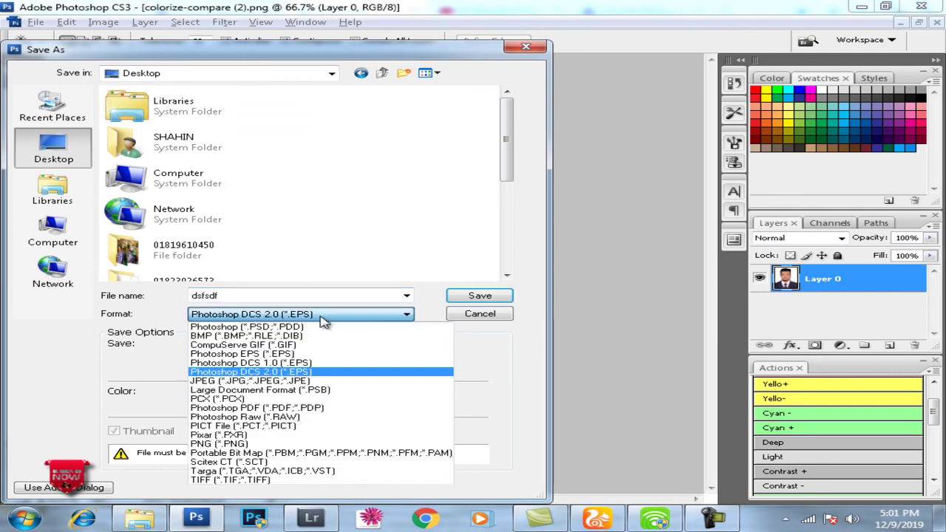
{"action": "left_click", "coordinate": [244, 381]}
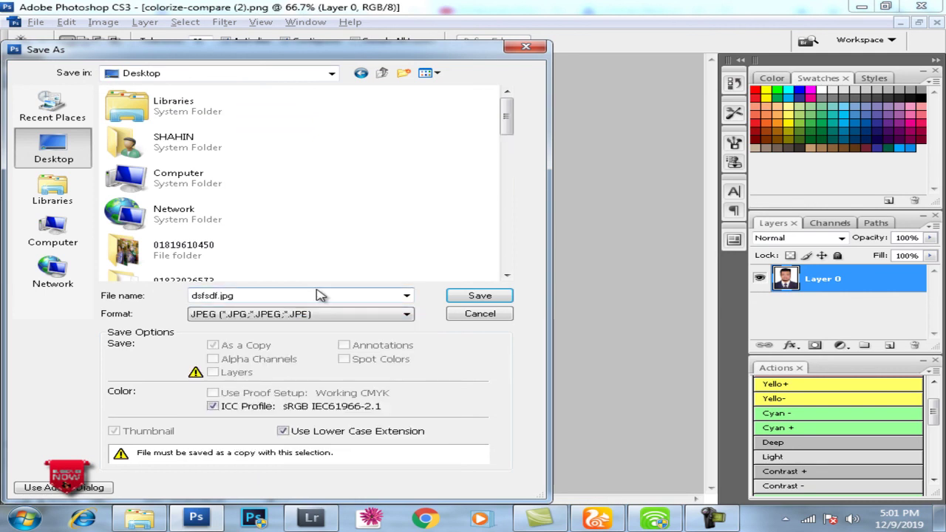
{"action": "key", "text": "Return"}
{"action": "key", "text": "Return"}
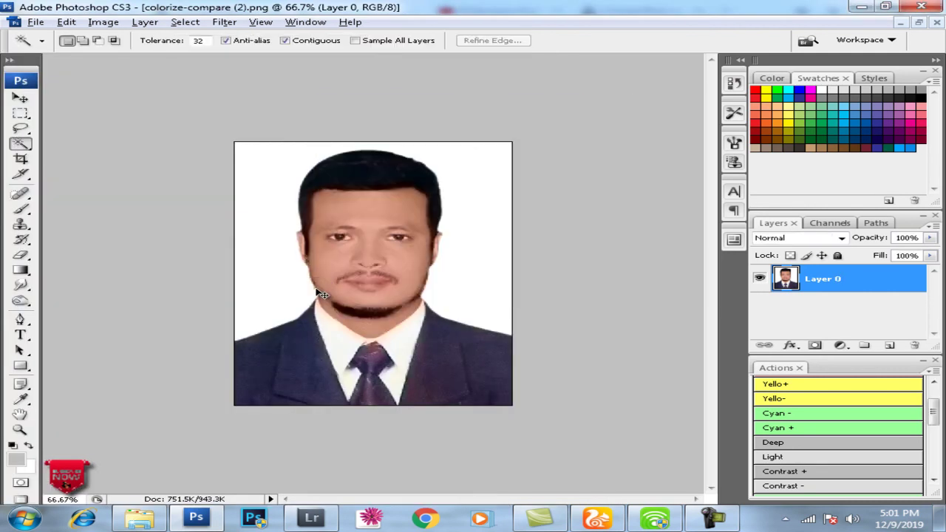
{"action": "key", "text": "ctrl+w"}
Step: Close Photoshop's document without saving and open dsfsdf.jpg from the desktop in Photo Viewer
{"action": "left_click", "coordinate": [475, 201]}
{"action": "key", "text": "super+d"}
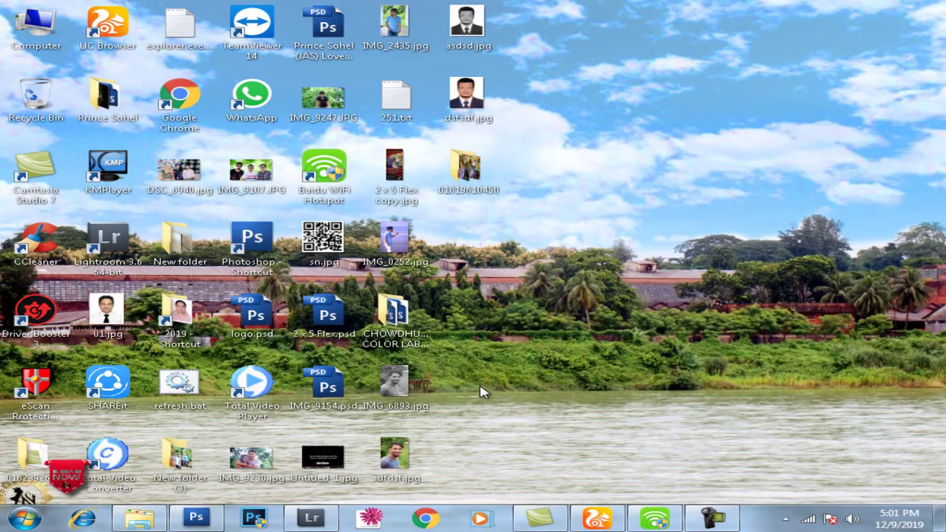
{"action": "double_click", "coordinate": [479, 112]}
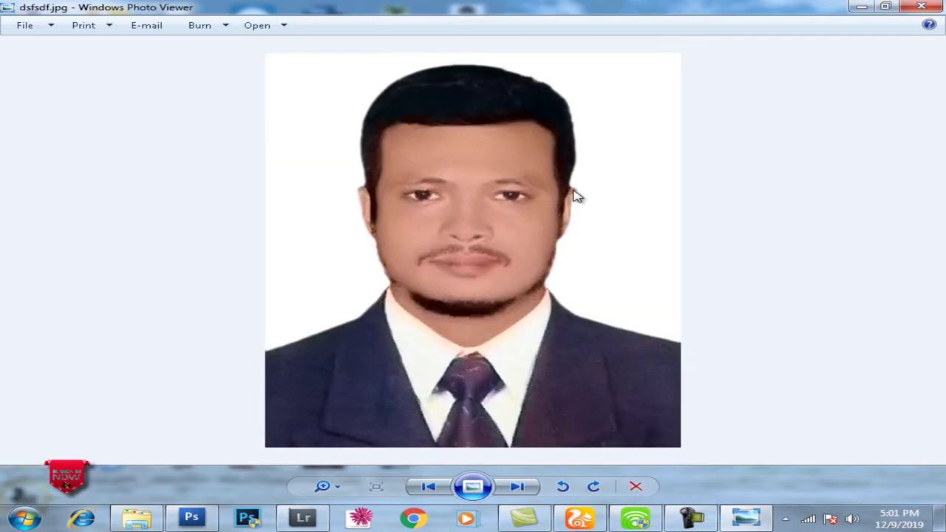
Step: Compare the colour dsfsdf.jpg with the greyscale asdsd.jpg twice, then close the viewer
{"action": "key", "text": "Left"}
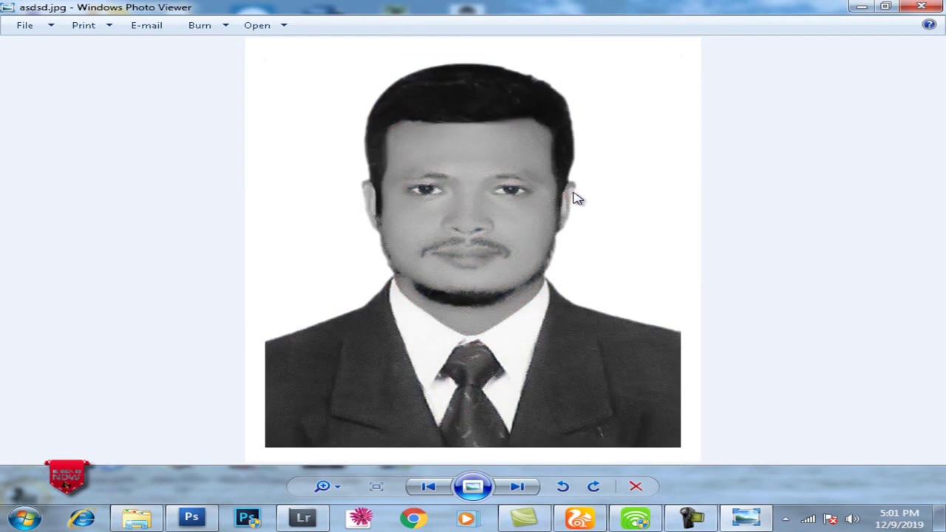
{"action": "key", "text": "Right"}
{"action": "key", "text": "Left"}
{"action": "key", "text": "Right"}
{"action": "left_click", "coordinate": [897, 6]}
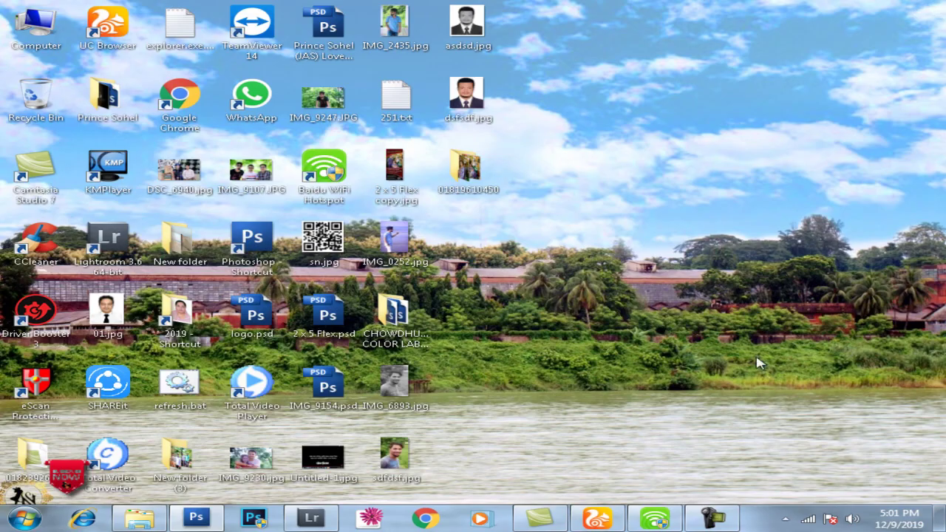